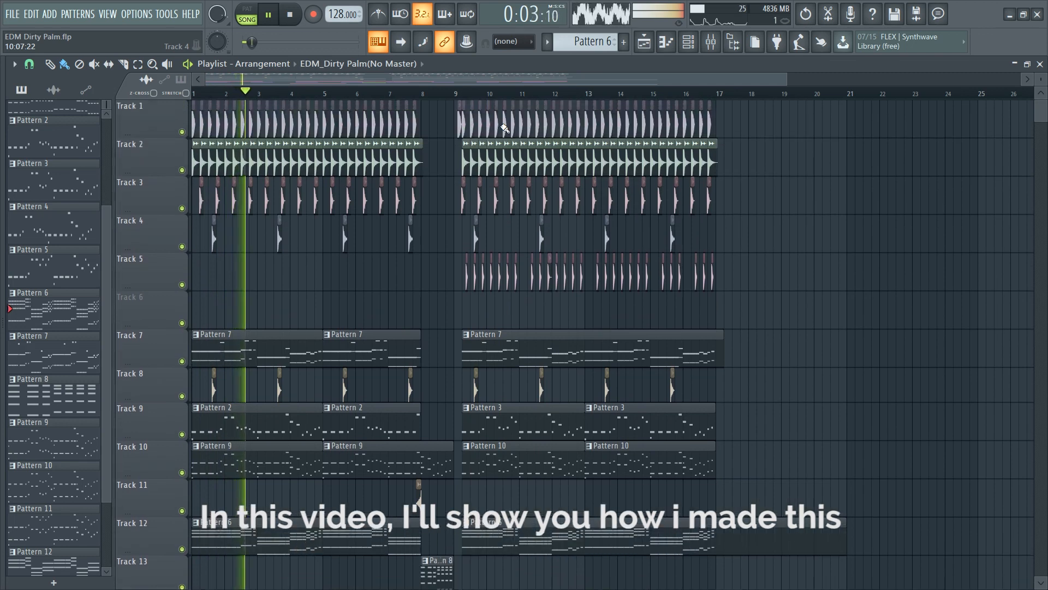
Step: Look over the playlist tracks of the arrangement during playback
scroll(504, 128, down, 2)
scroll(504, 128, down, 2)
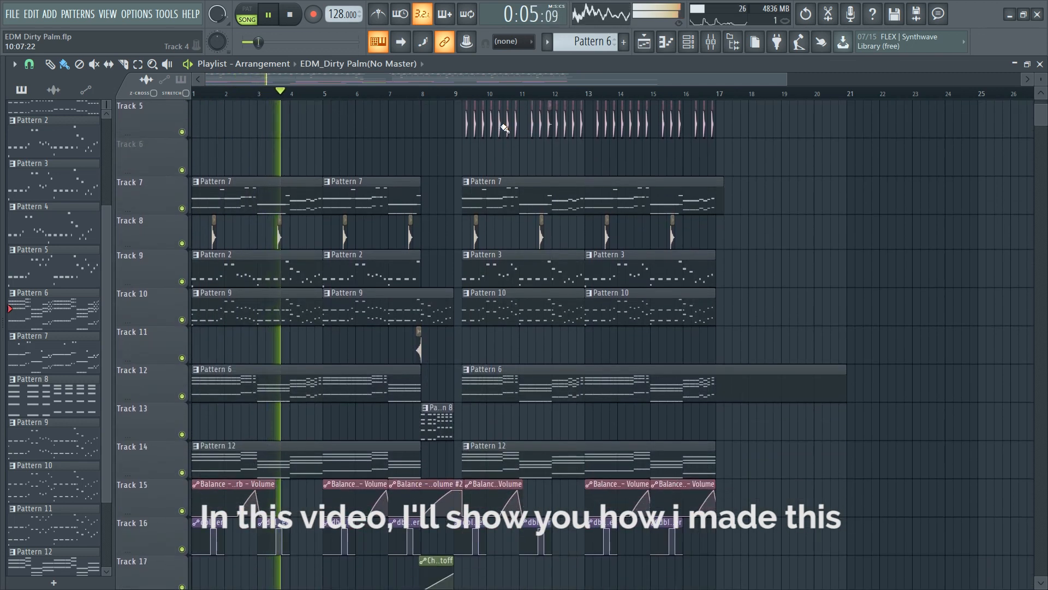
scroll(505, 128, up, 1)
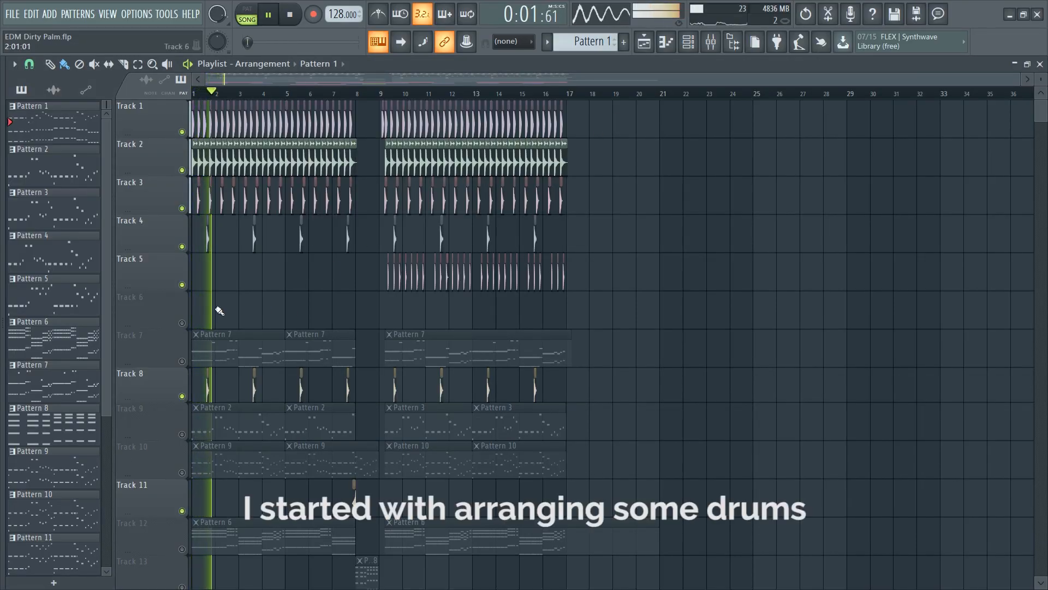
Step: Audition the drum tracks in the playlist, including the section that starts at bar 9
scroll(219, 311, up, 5)
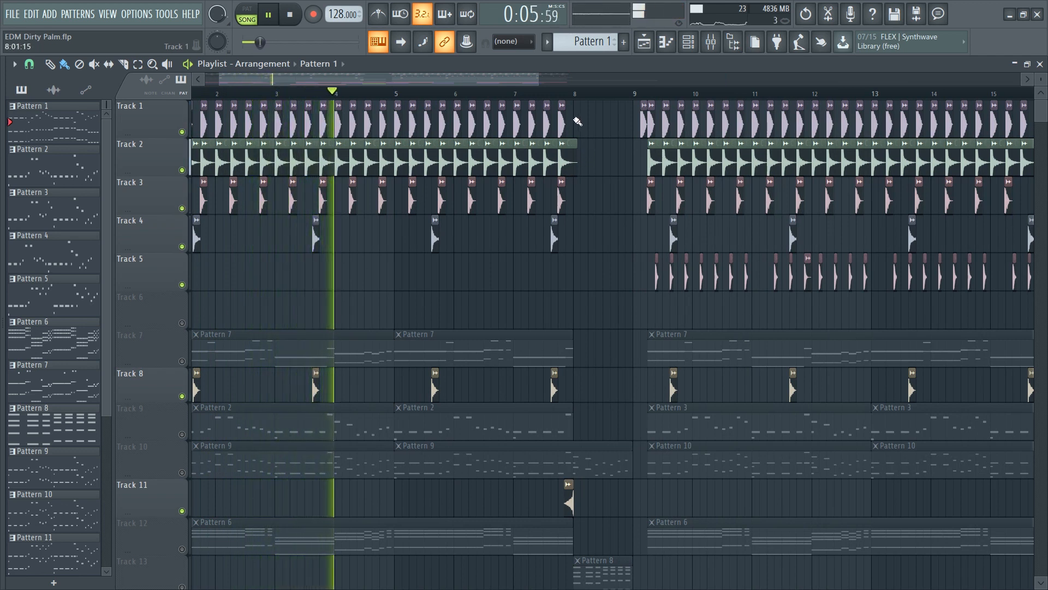
key(space)
click(636, 93)
key(space)
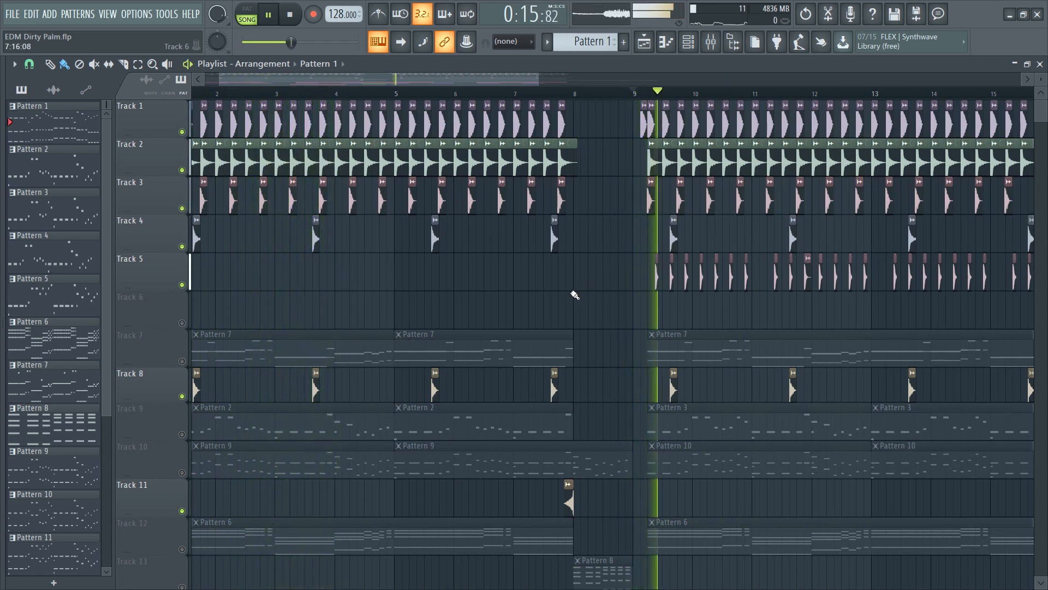
scroll(566, 287, down, 2)
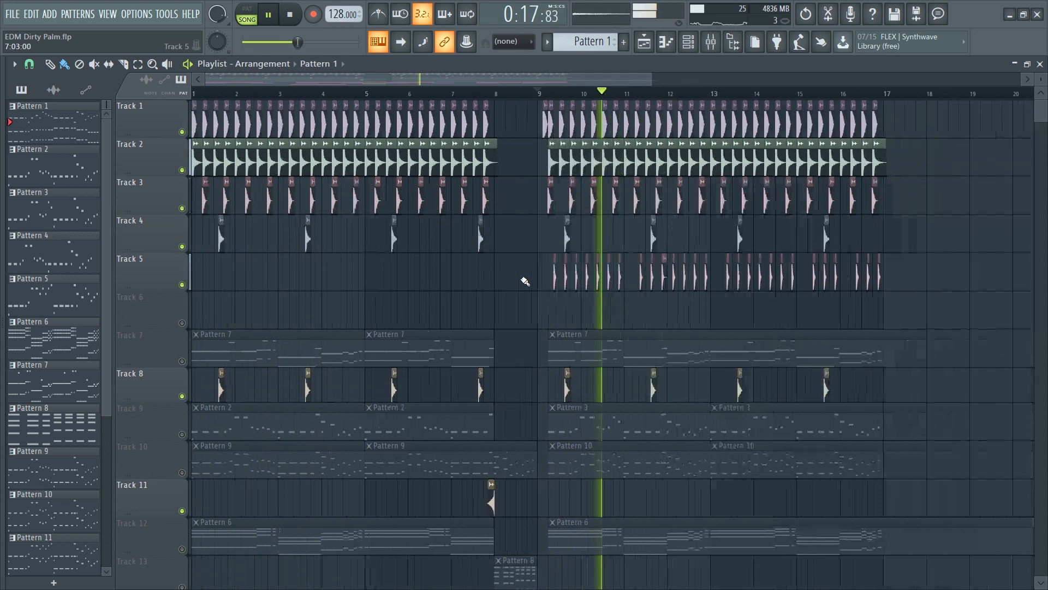
Step: Inspect the sample settings of a closed hi-hat clip on Track 5, close them and stop playback
double_click(574, 273)
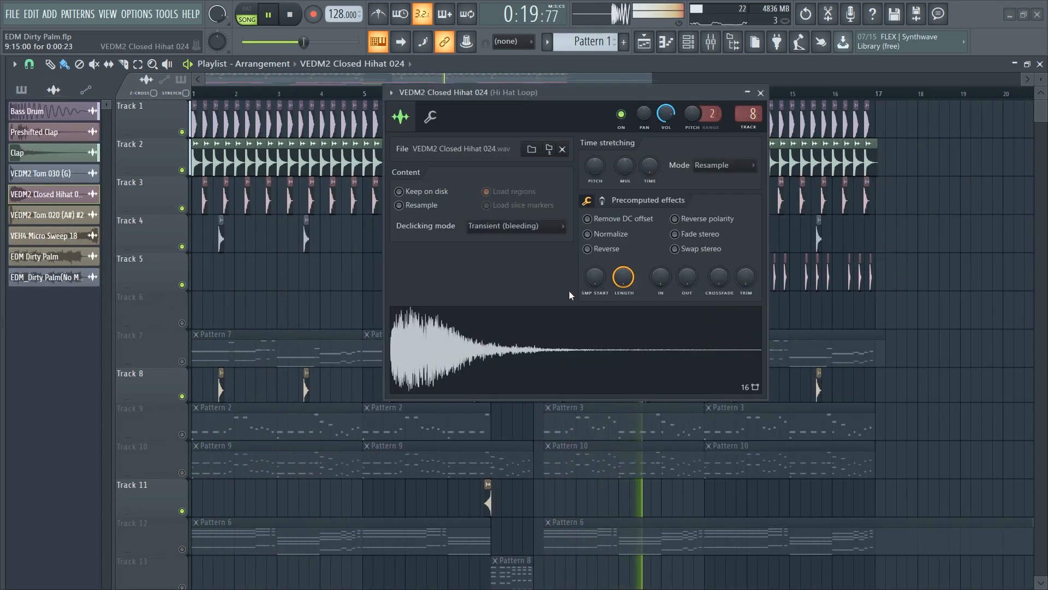
click(760, 93)
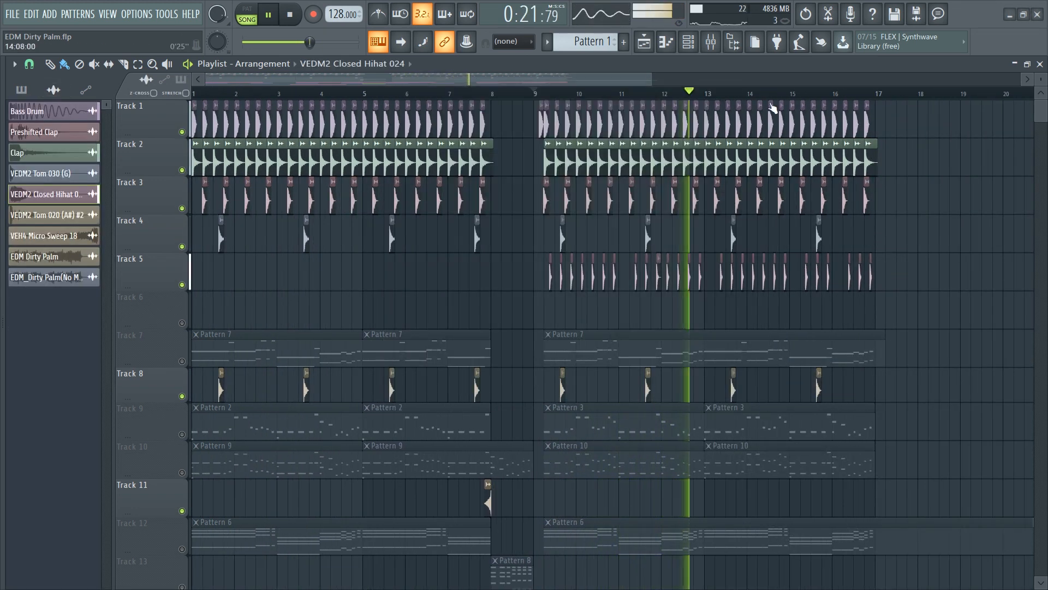
key(space)
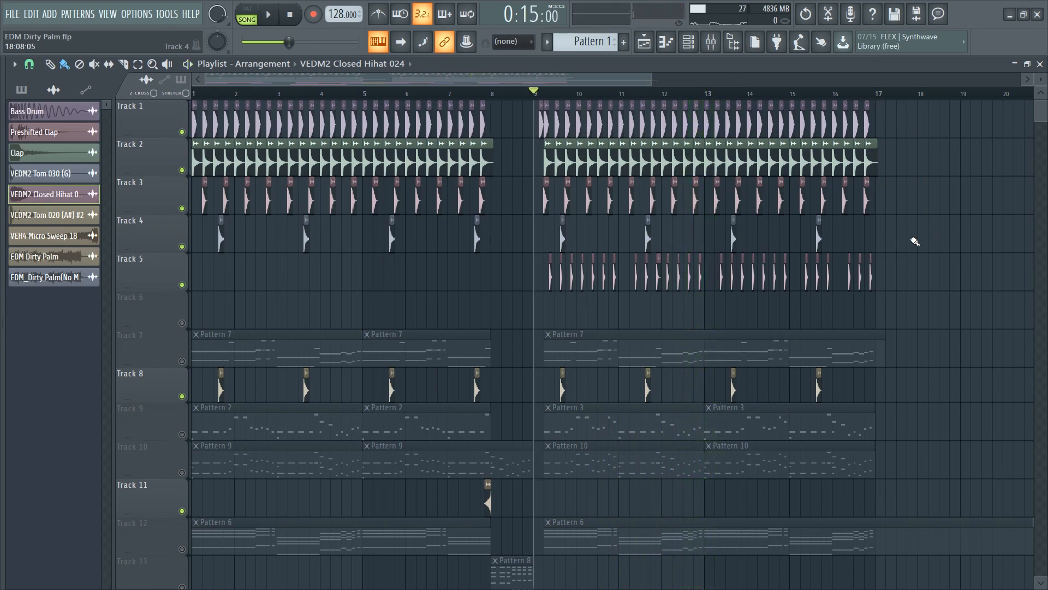
Step: Solo Track 7 and open the Bass 5 notes of Pattern 7 in the piano roll for playback
right_click(182, 361)
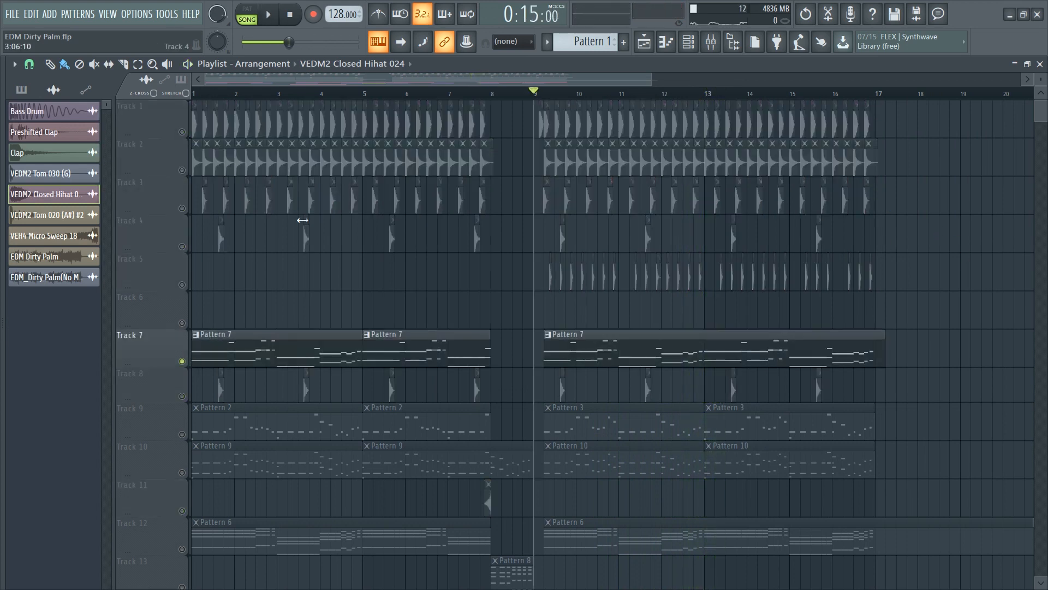
double_click(286, 352)
right_click(302, 90)
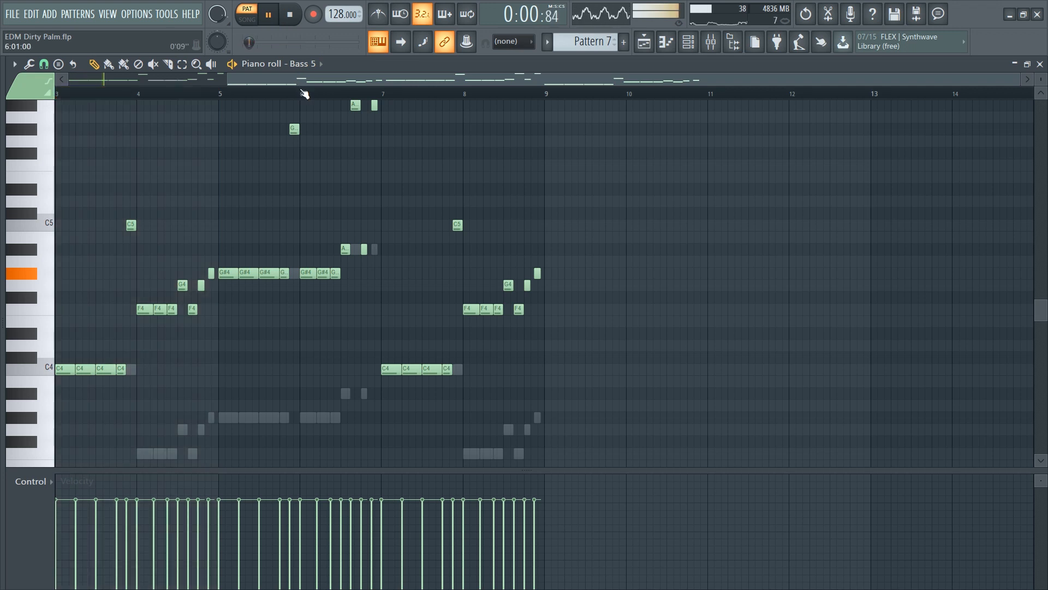
Step: Show the channel rack, stop playback and place the rack clear of the first bass notes
click(708, 44)
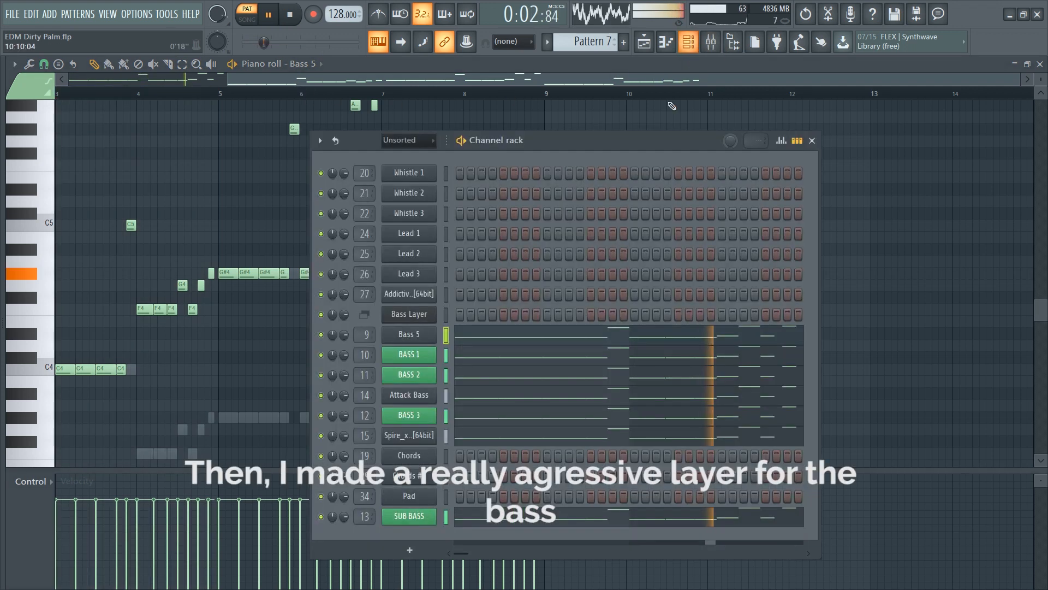
key(space)
drag(604, 142, 675, 118)
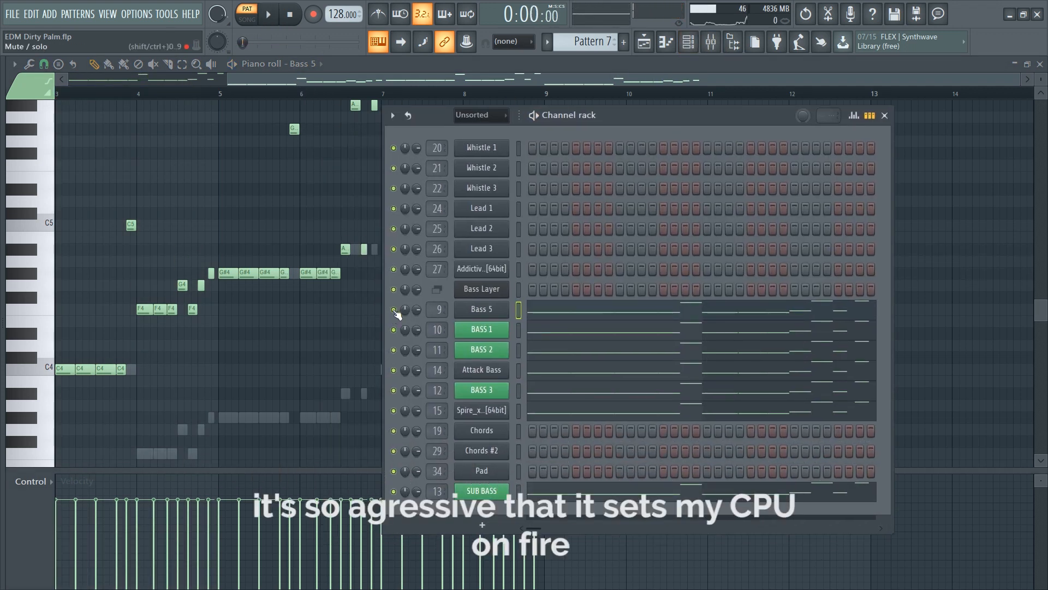
Step: Audition the bass layers one at a time by soloing channels such as BASS 2, Attack Bass, BASS 3 and Bass 5
right_click(394, 350)
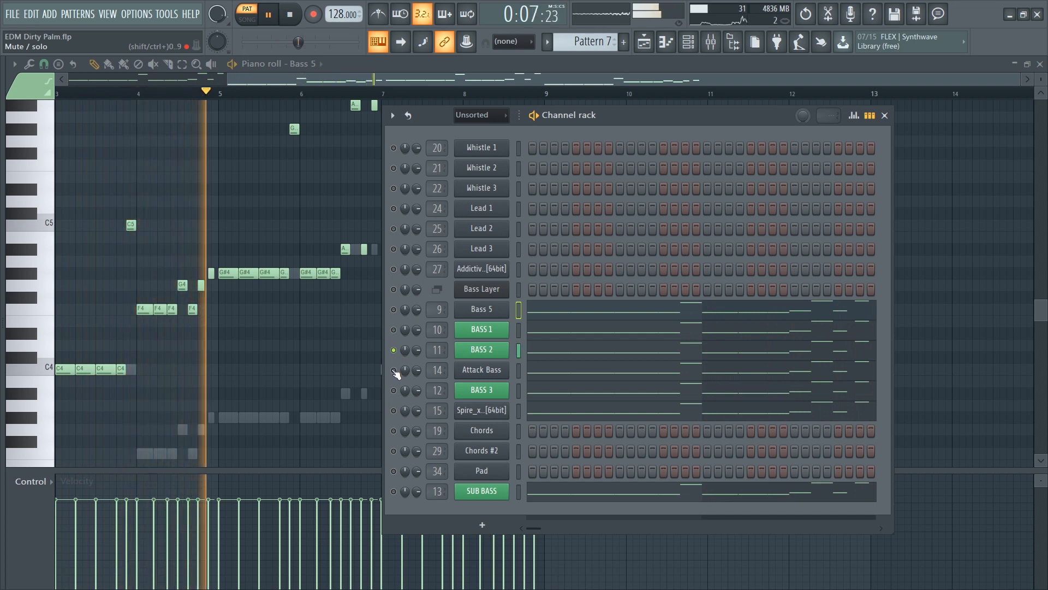
right_click(394, 370)
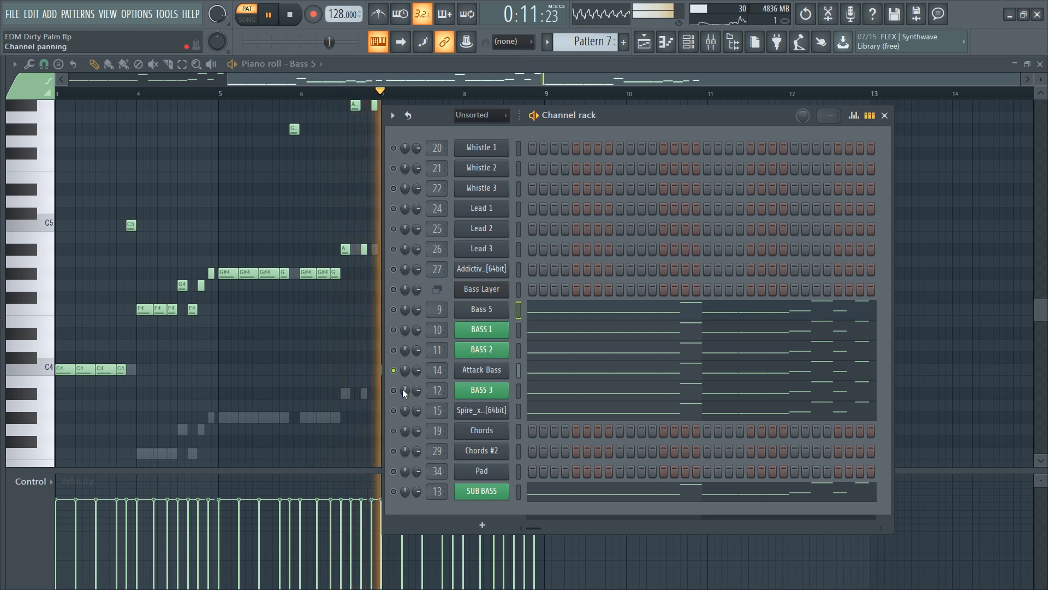
right_click(394, 390)
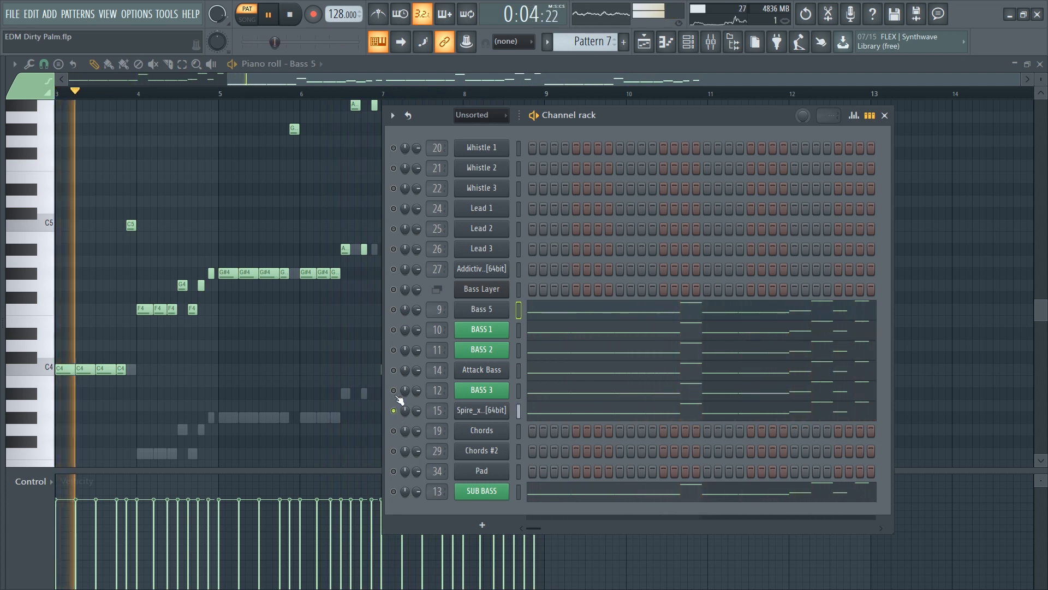
right_click(394, 310)
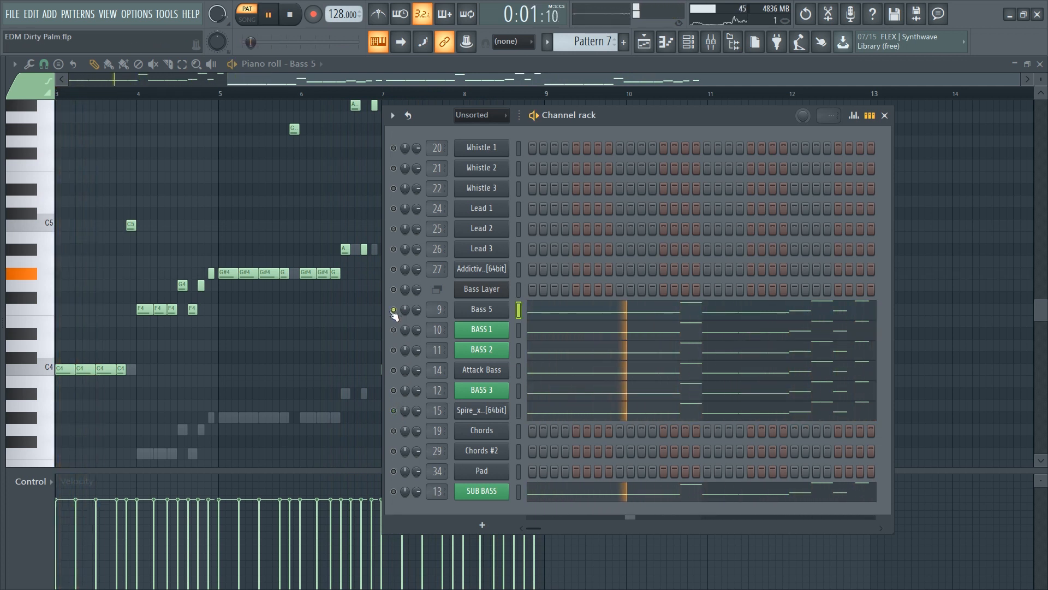
key(space)
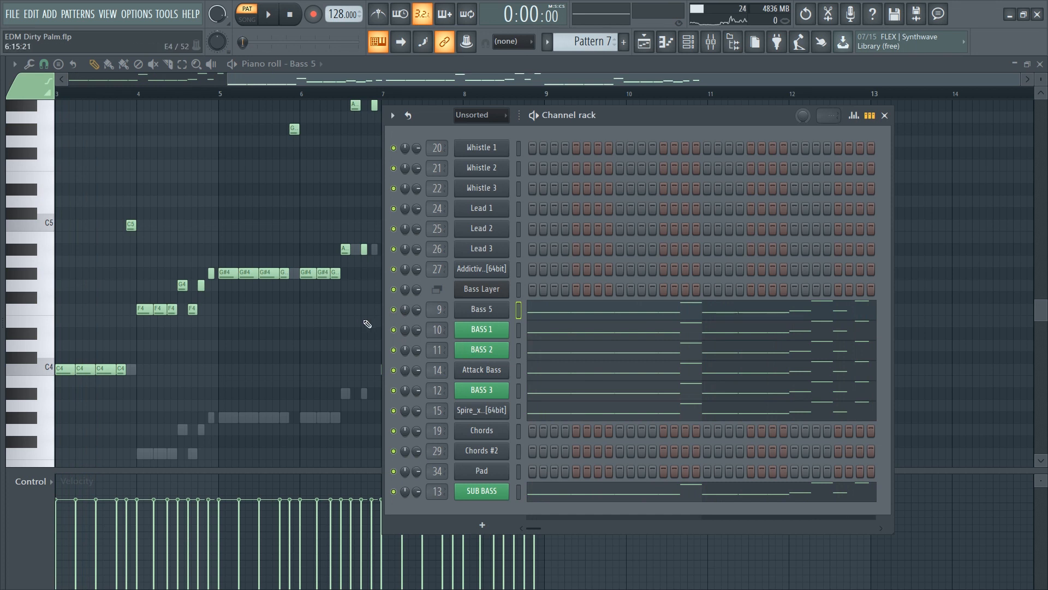
Step: Check the audio device and mixer settings, and close them without changes
key(F10)
click(371, 78)
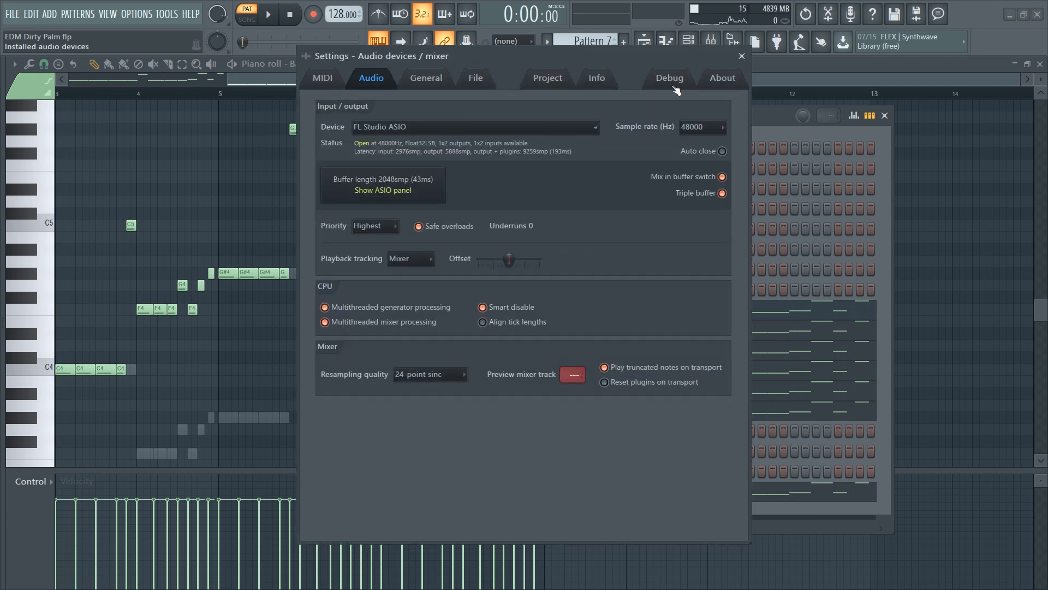
click(743, 56)
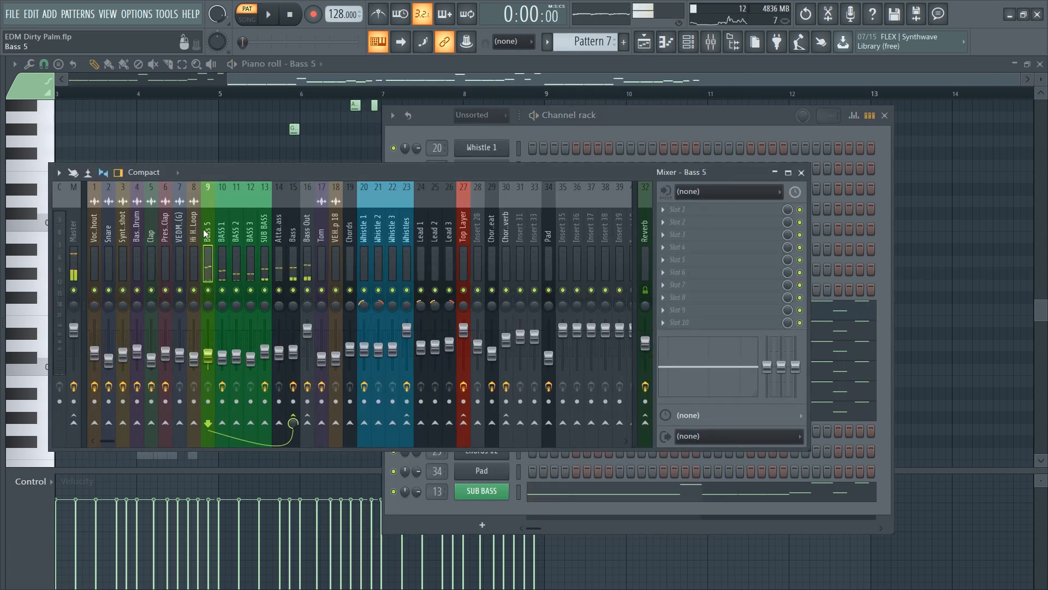
Step: Play Pattern 7, display the Bass Out effects chain in the mixer and solo individual bass tracks such as BASS 3
key(space)
click(306, 229)
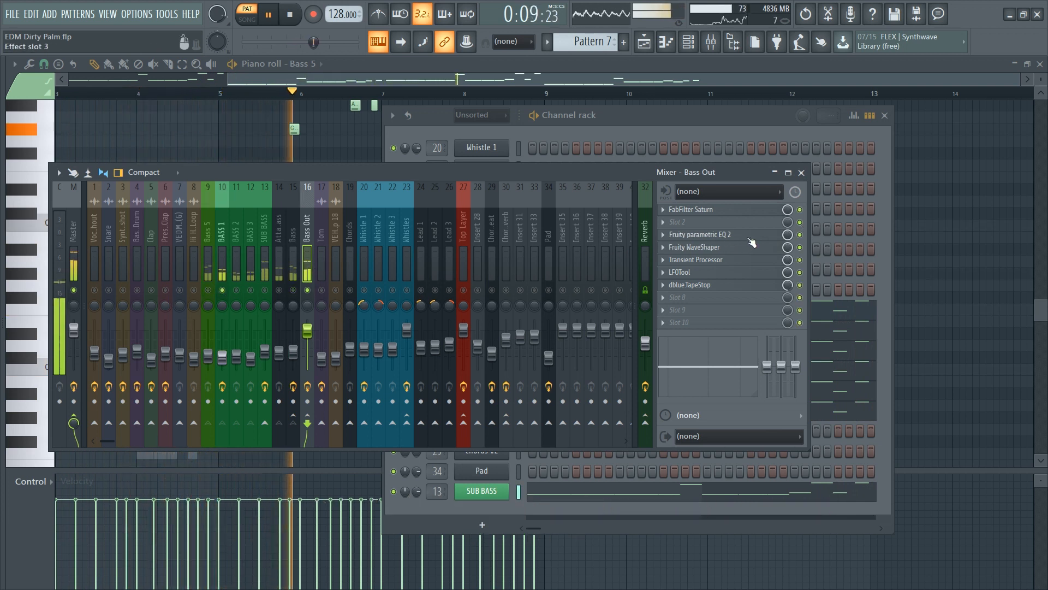
right_click(251, 291)
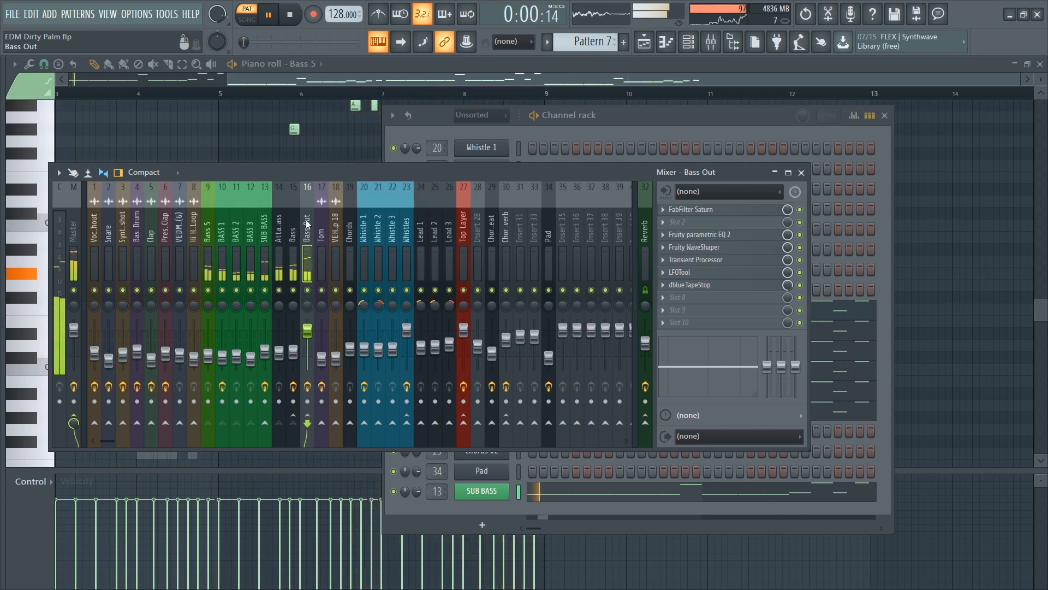
Step: Examine the FabFilter Saturn and Fruity parametric EQ 2 settings on the Bass Out mixer track
click(691, 211)
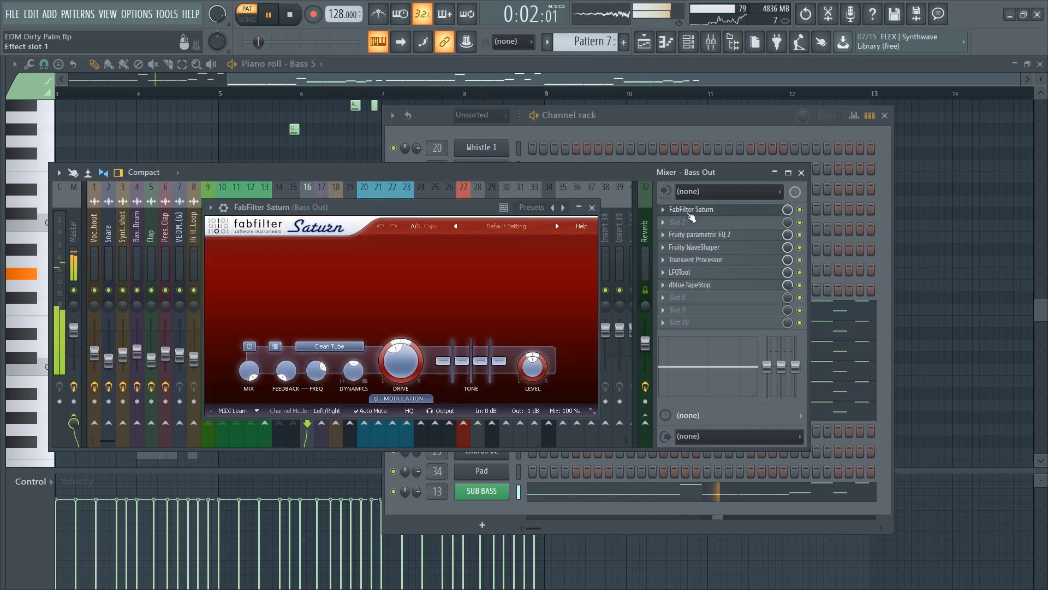
click(596, 204)
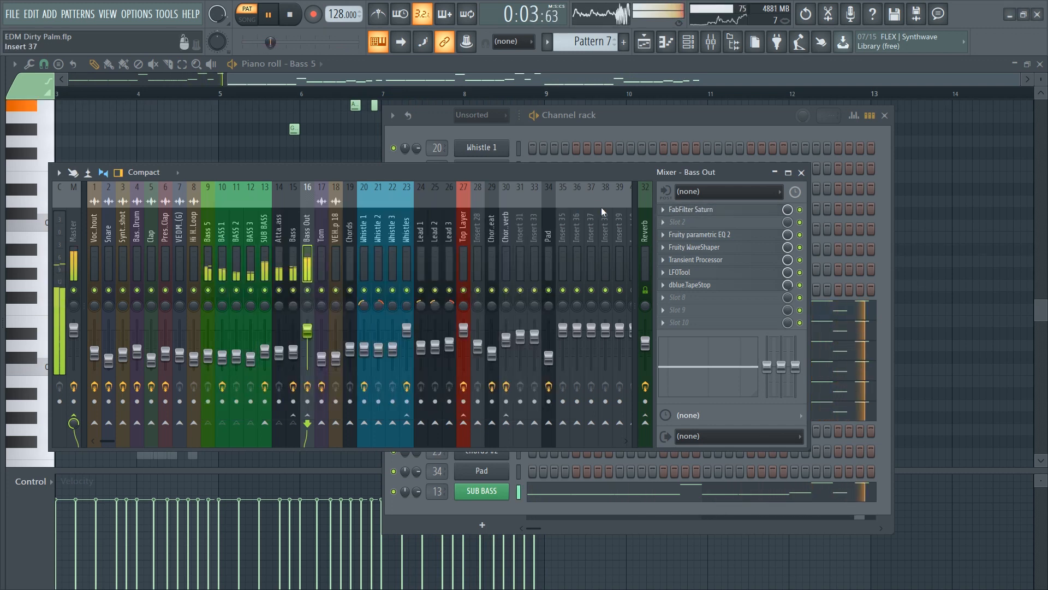
click(704, 235)
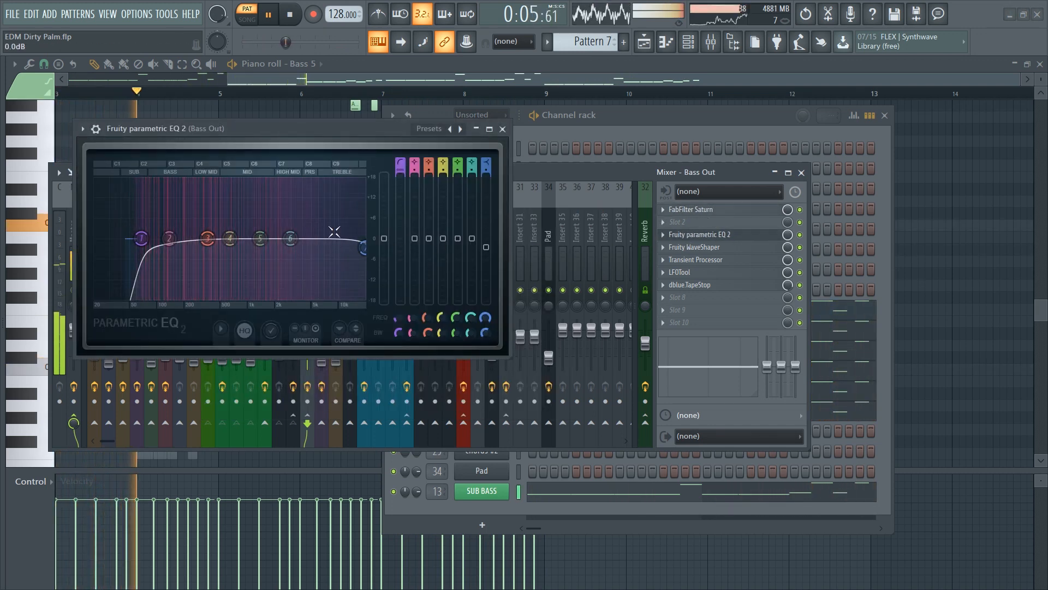
click(503, 129)
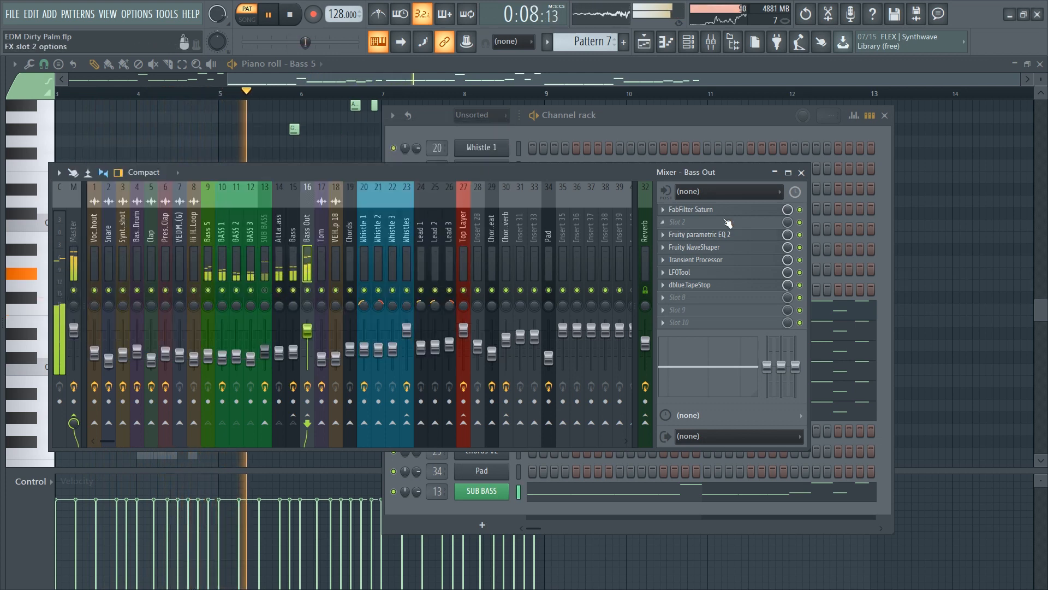
Step: Examine the Fruity WaveShaper, Transient Processor and LFOTool settings on the Bass Out mixer track
click(704, 247)
click(712, 247)
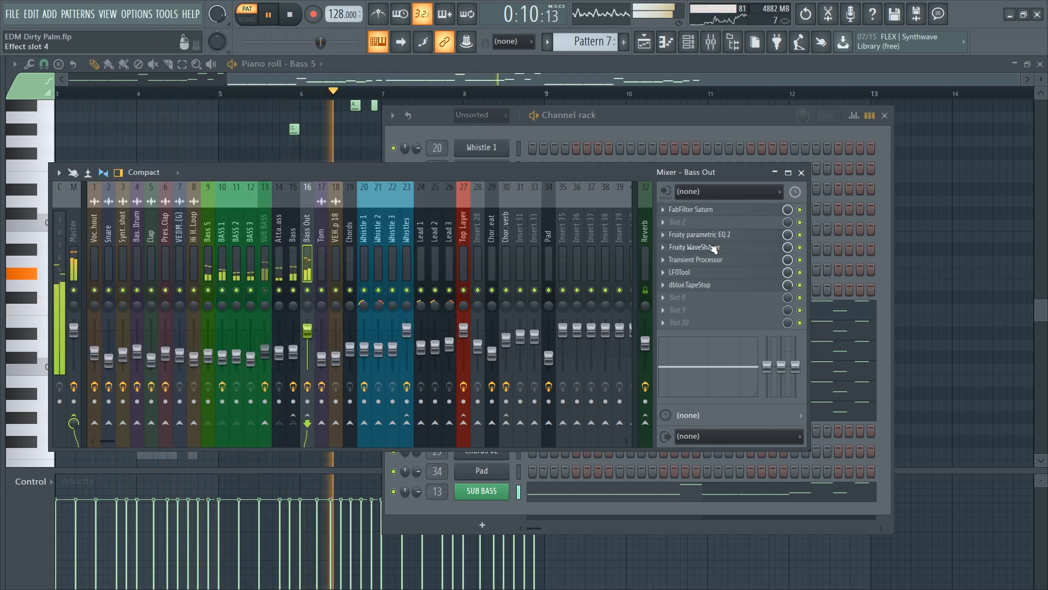
click(712, 260)
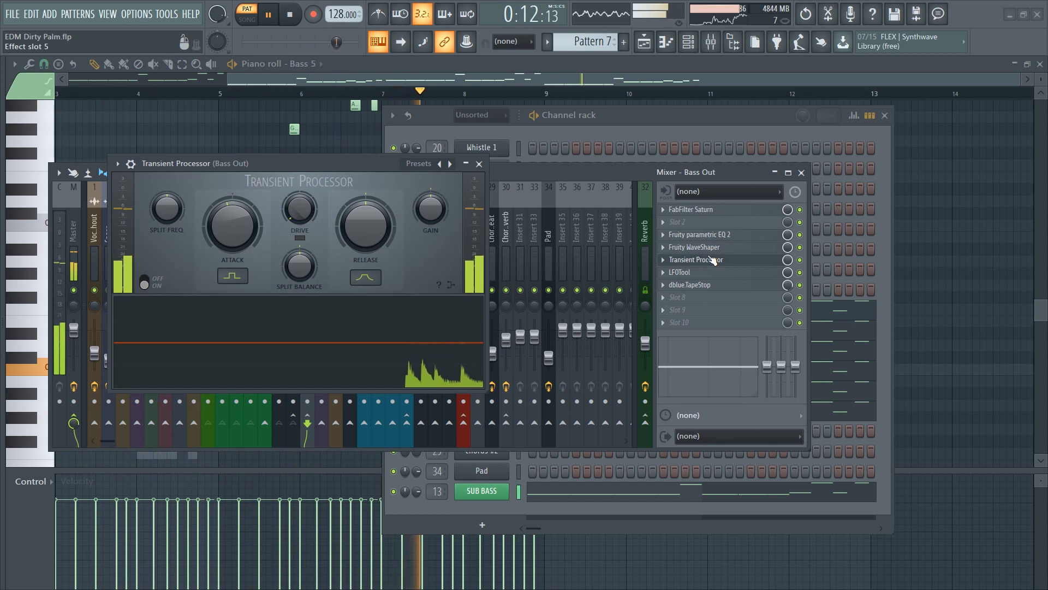
click(713, 260)
click(700, 277)
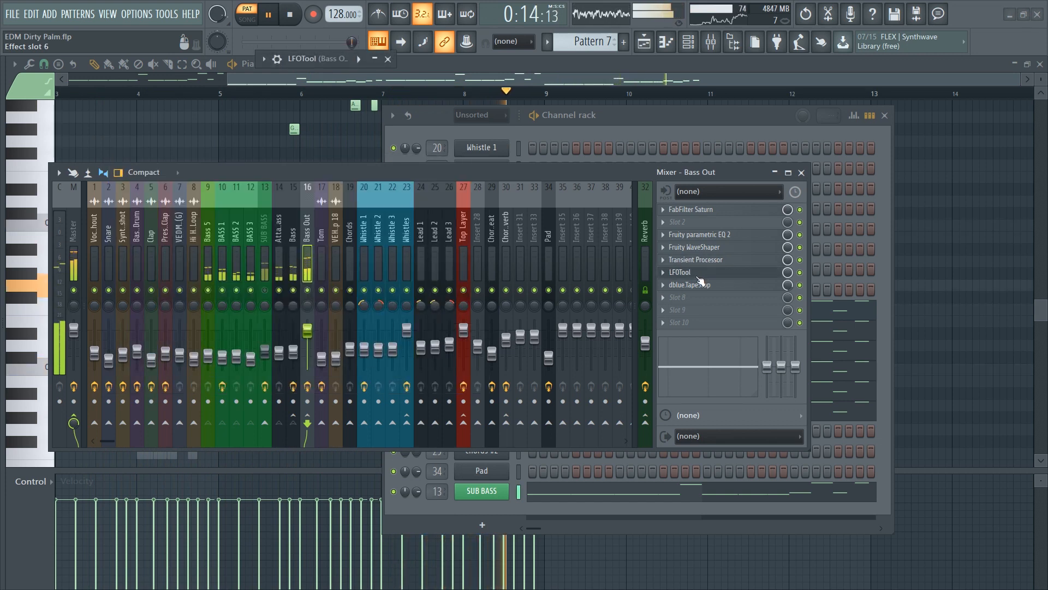
double_click(341, 60)
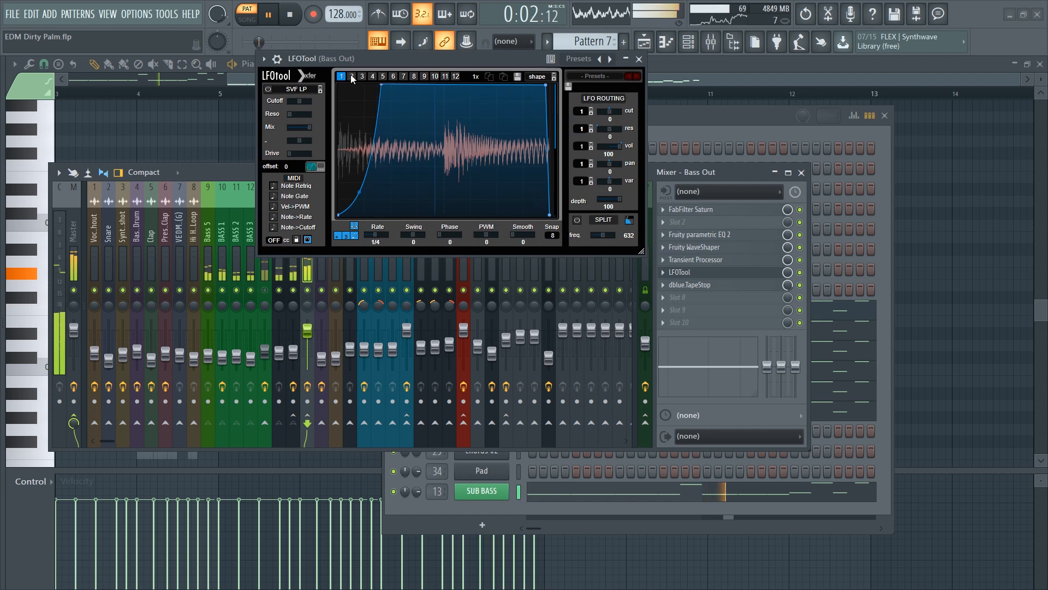
click(639, 60)
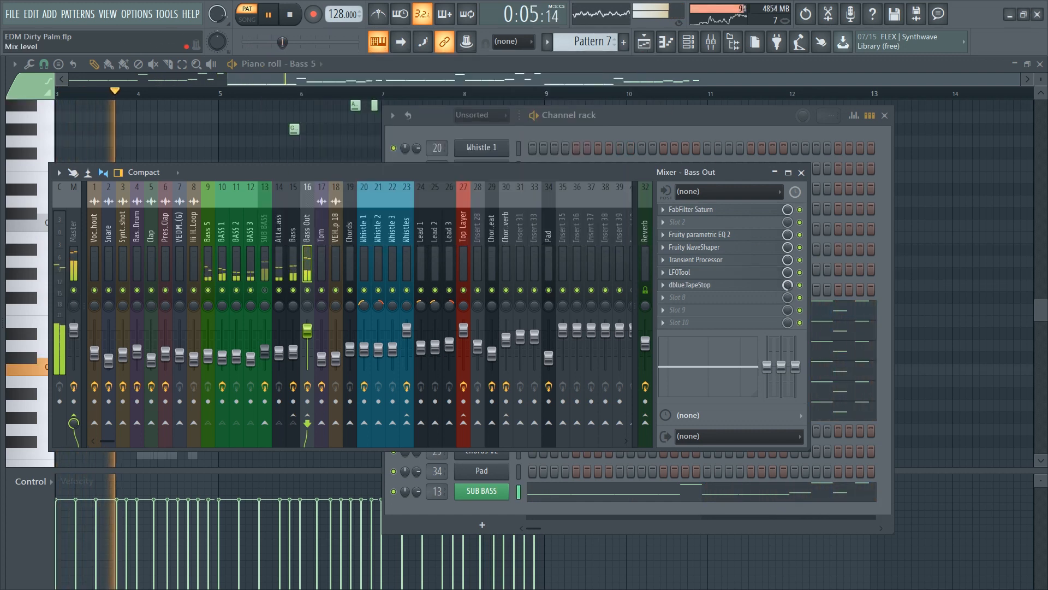
Step: Solo the SUB BASS mixer track and examine its LFOTool sidechain curve and dblue TapeStop settings
click(264, 290)
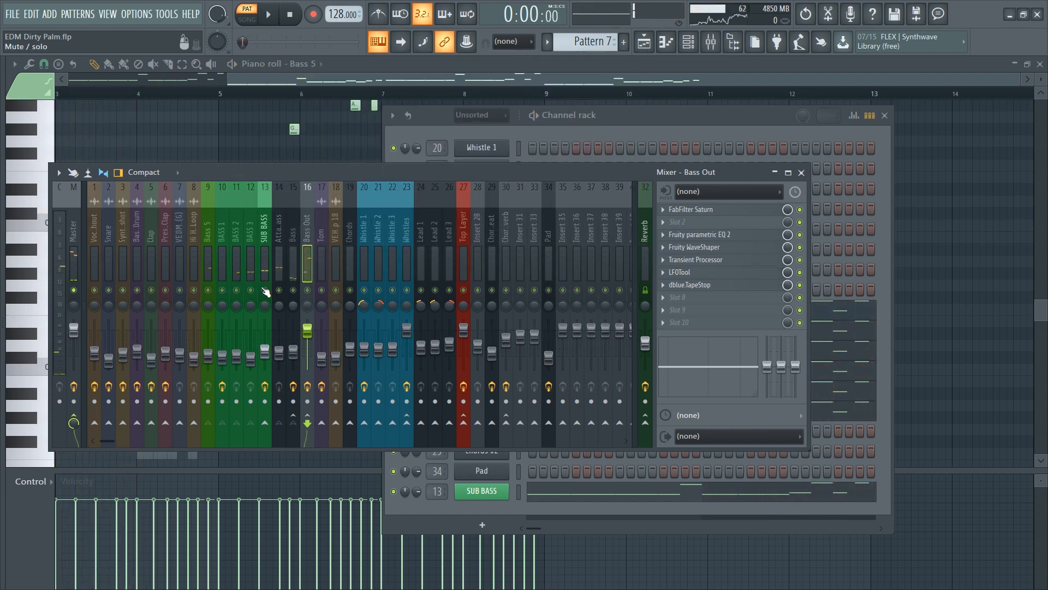
click(265, 221)
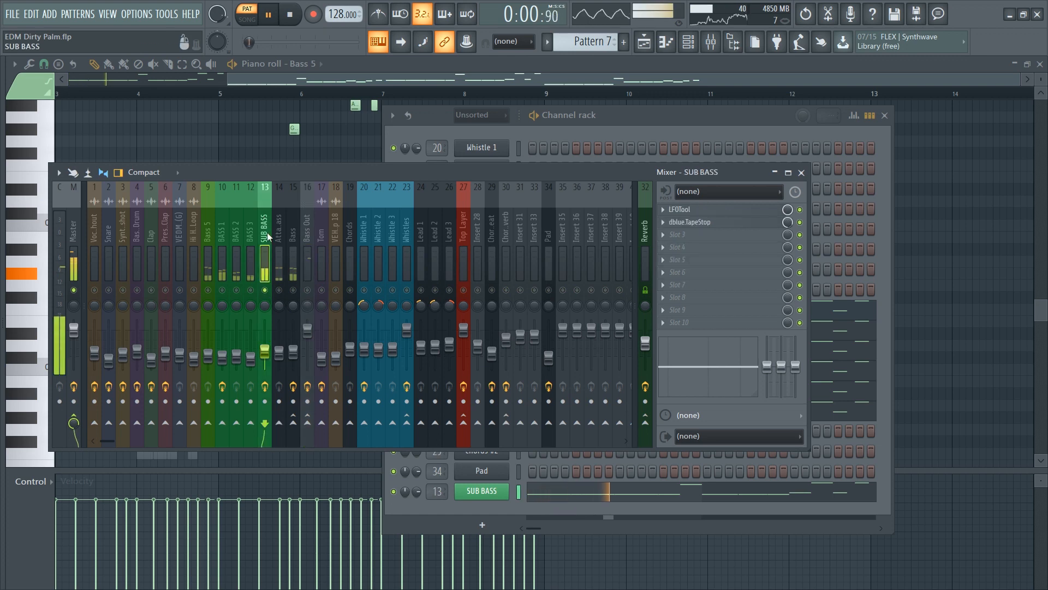
click(689, 212)
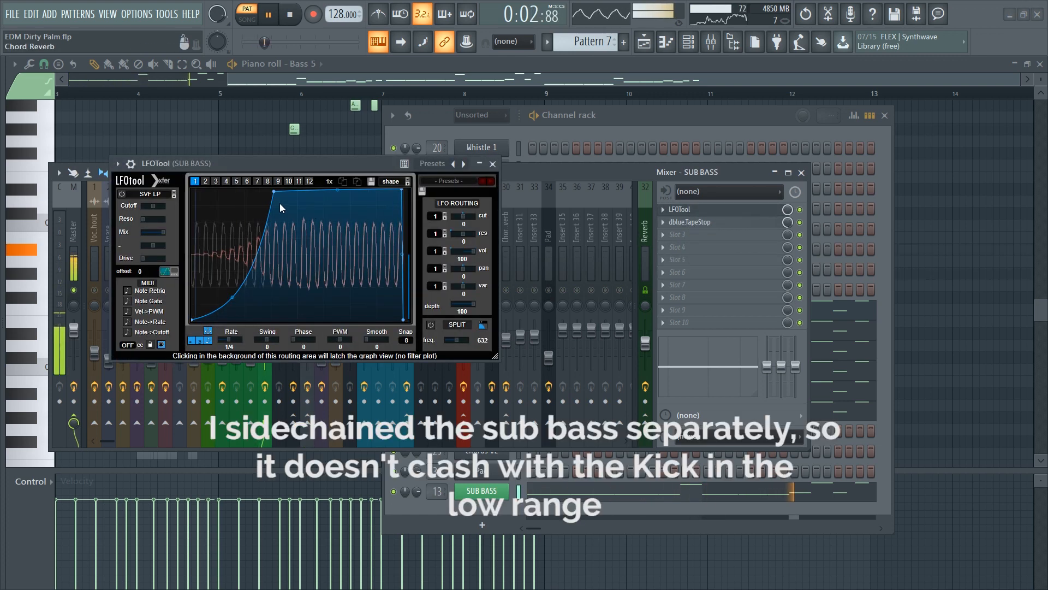
click(492, 164)
click(689, 222)
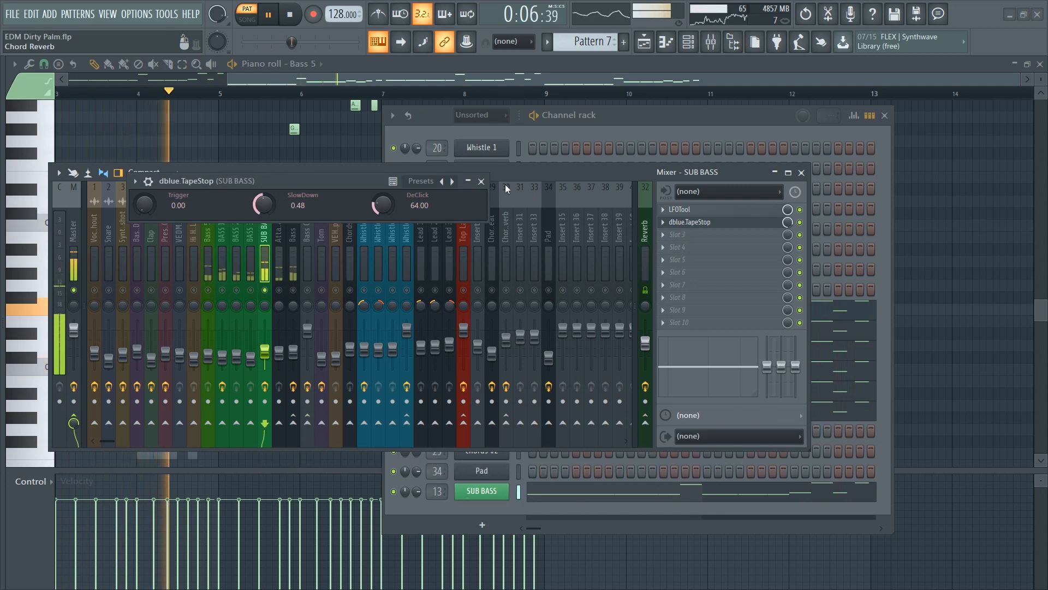
click(481, 181)
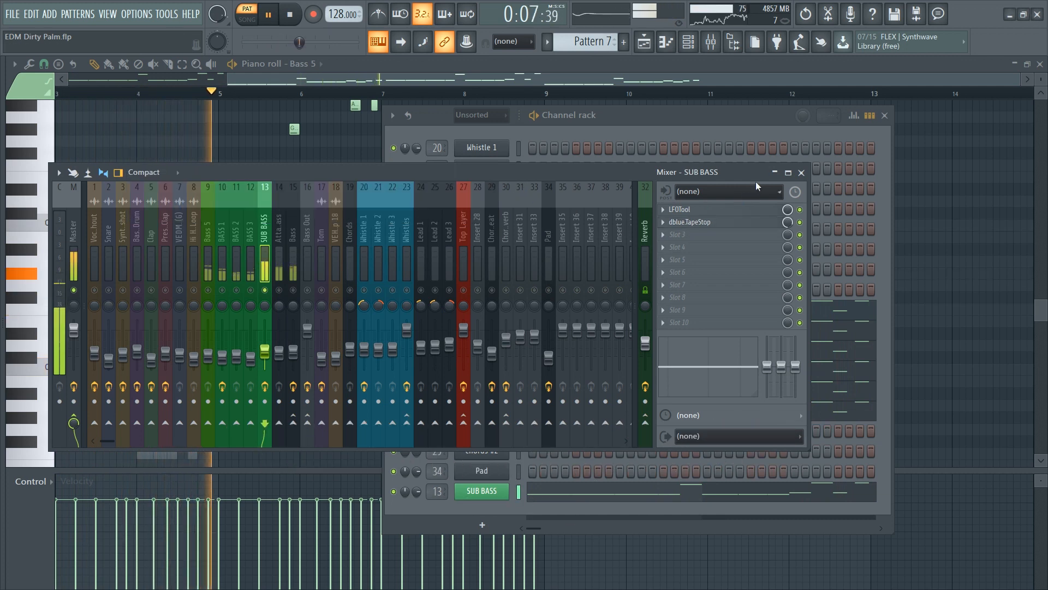
Step: Stop playback and close the mixer, the Bass 5 piano roll and the channel rack to reveal the playlist
click(802, 172)
key(space)
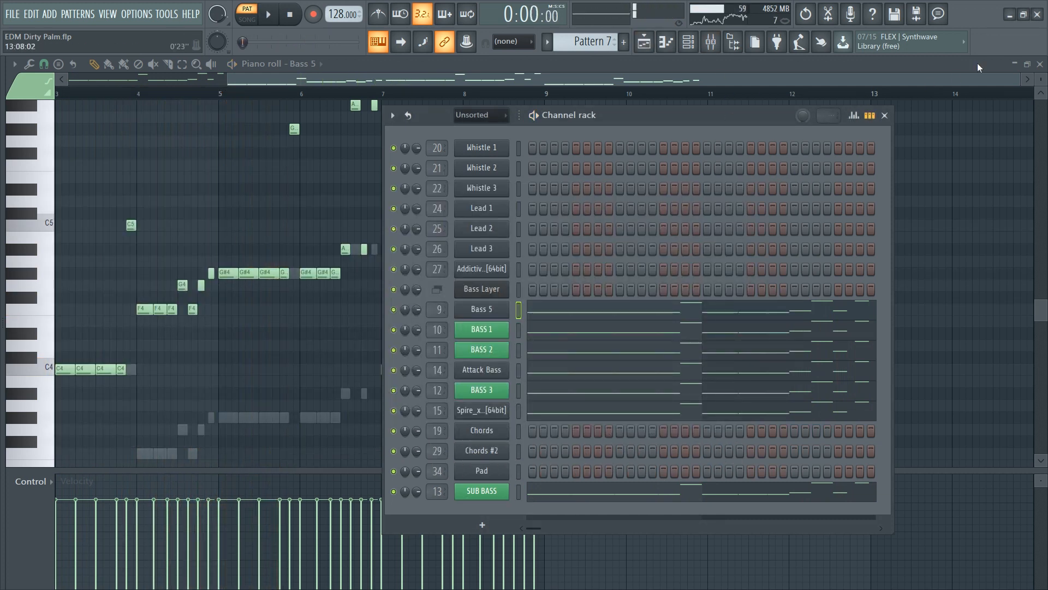
click(1039, 64)
click(885, 115)
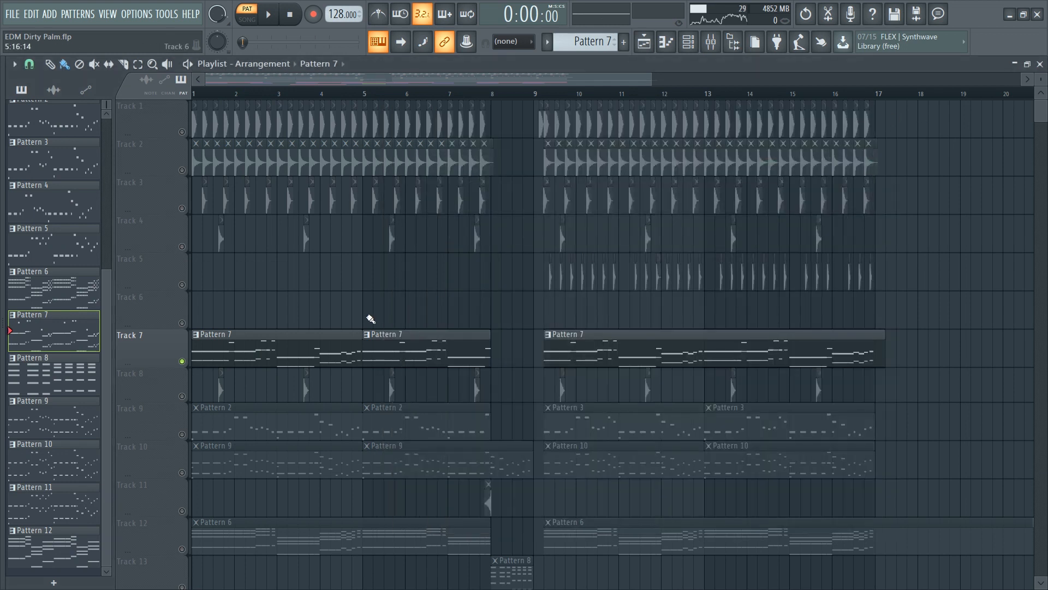
Step: Unmute playlist Tracks 1 to 4 alongside Track 7 and switch playback to song mode
click(182, 132)
click(181, 170)
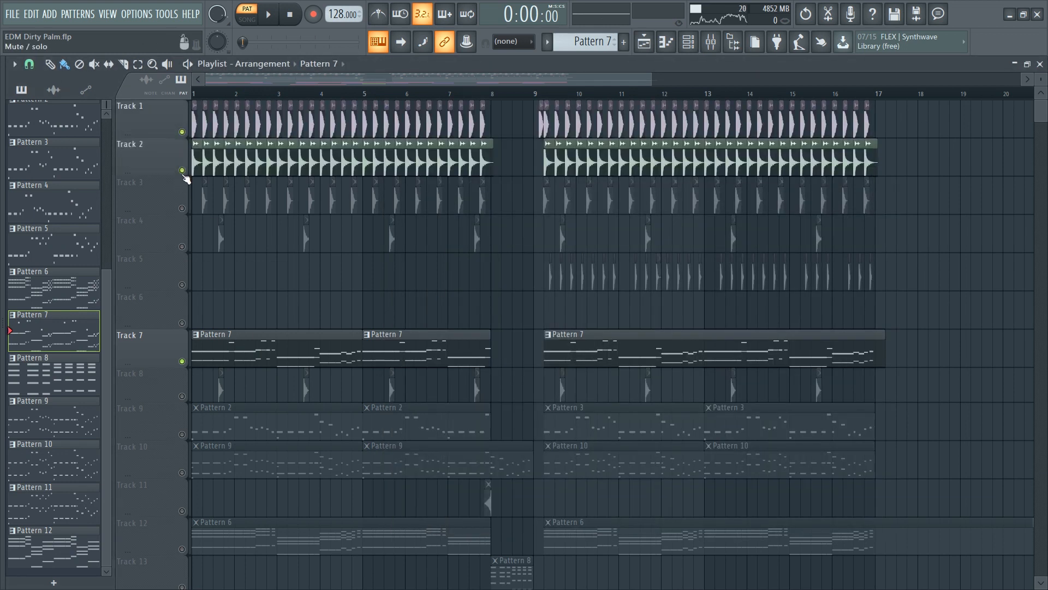
click(182, 208)
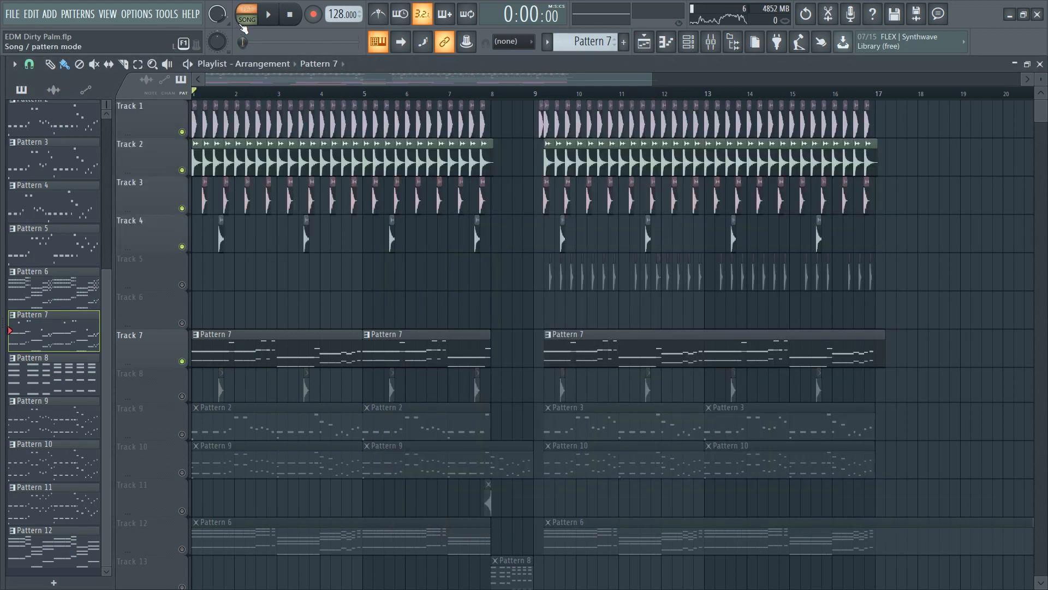
click(244, 21)
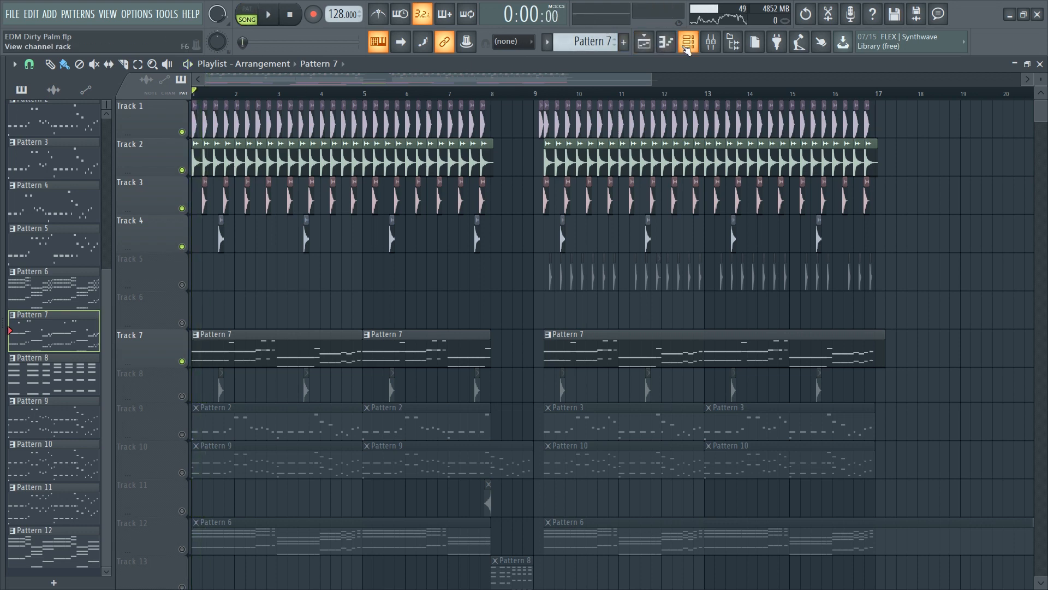
Step: Unsolo the SUB BASS mixer track and play the arrangement to hear the drums together with the bass
click(686, 48)
key(space)
key(F9)
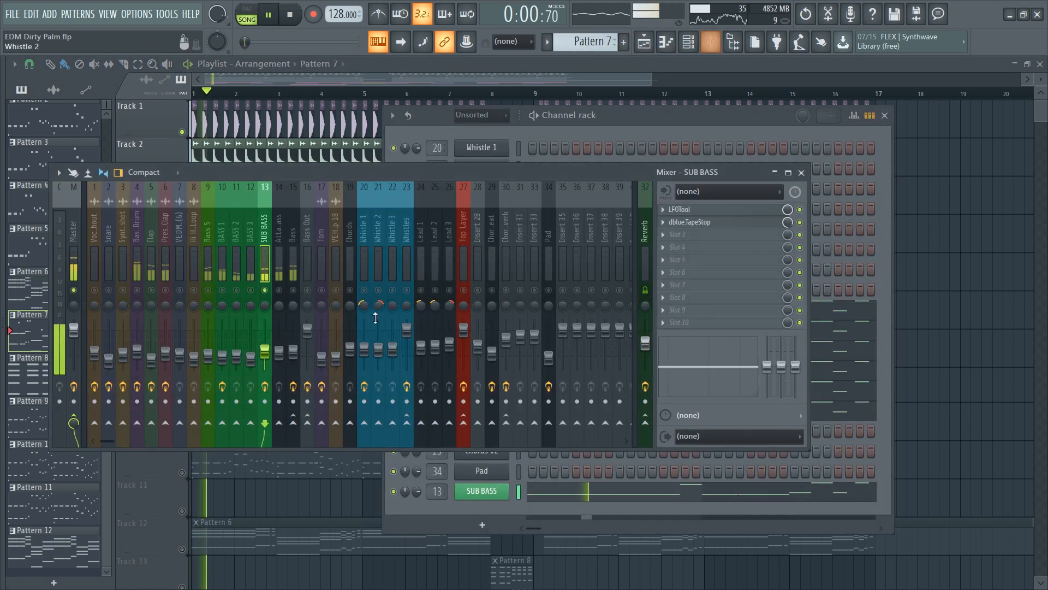
right_click(264, 290)
key(space)
right_click(910, 242)
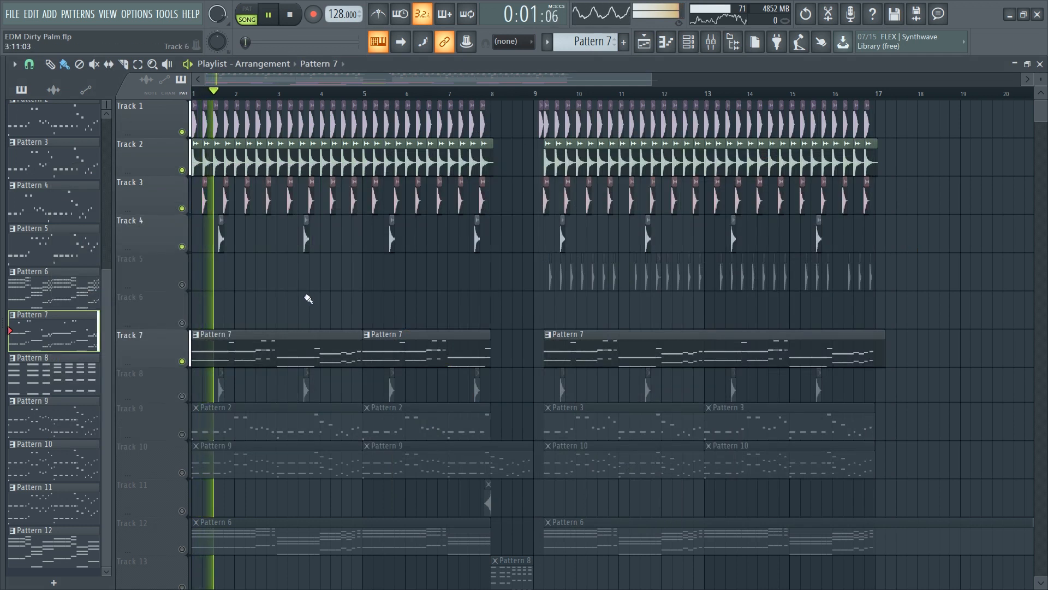
key(space)
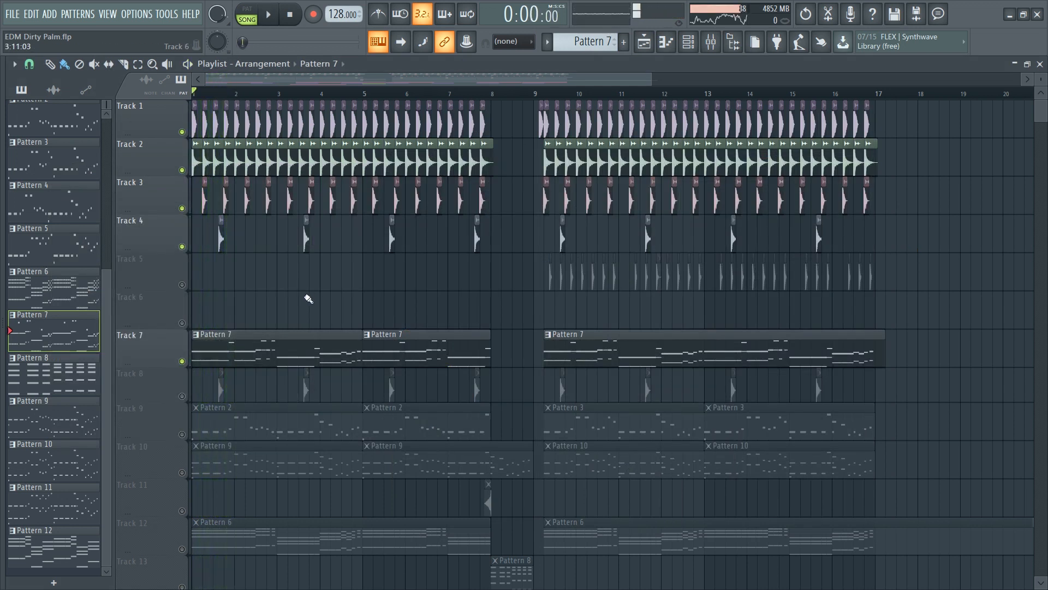
key(space)
Step: Solo playlist Track 9, play Pattern 2 in pattern mode and display the channel rack
scroll(270, 281, down, 1)
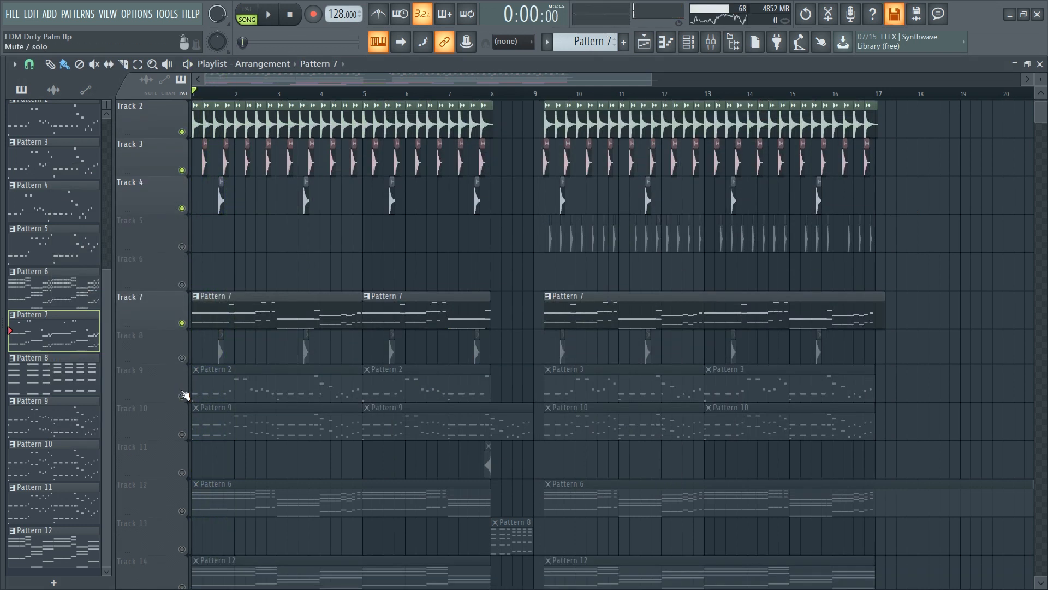
right_click(183, 396)
key(space)
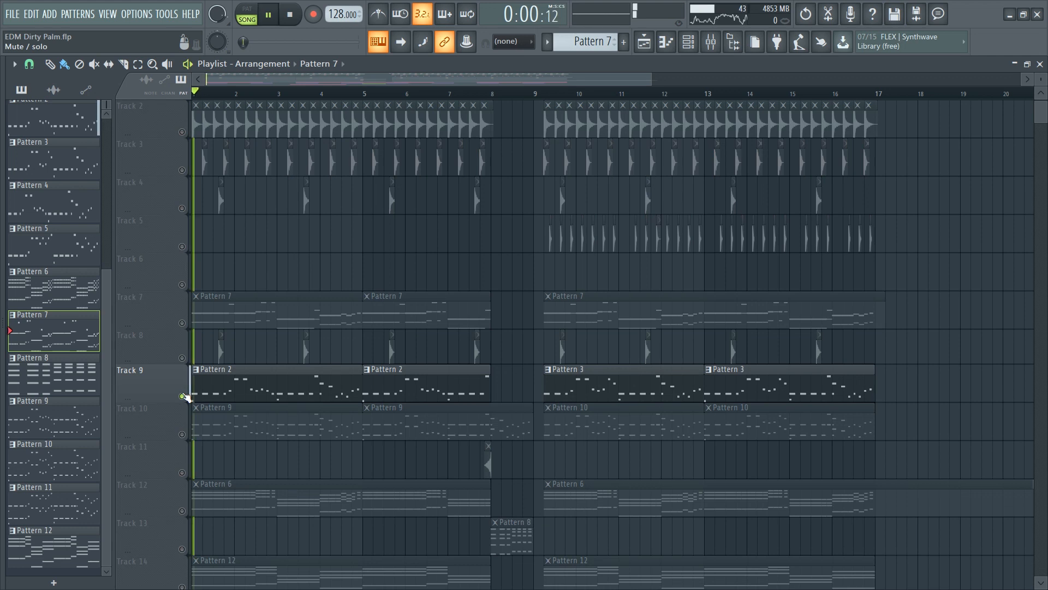
click(235, 392)
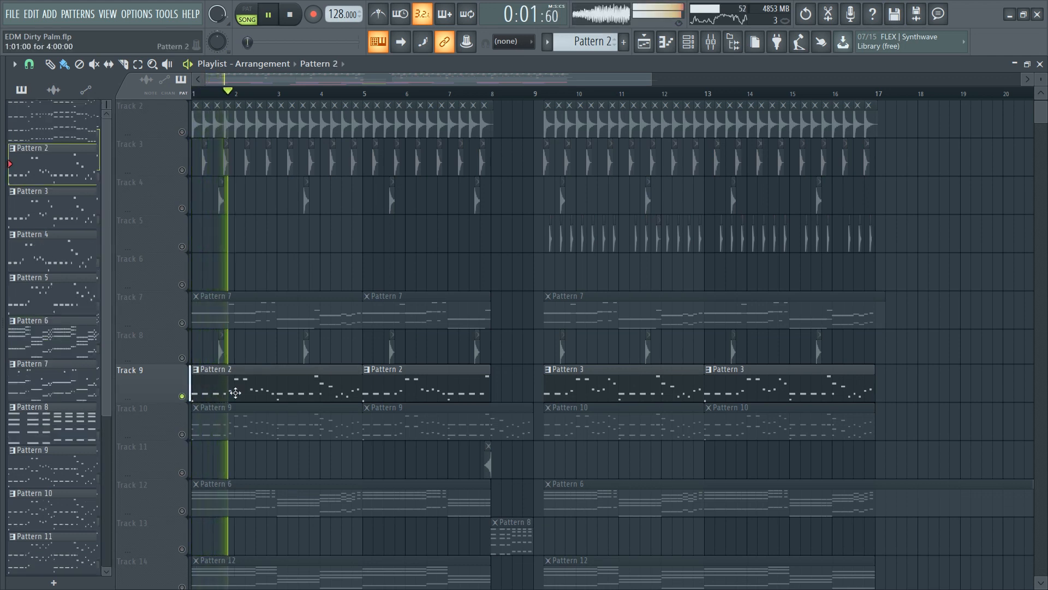
click(239, 7)
click(686, 42)
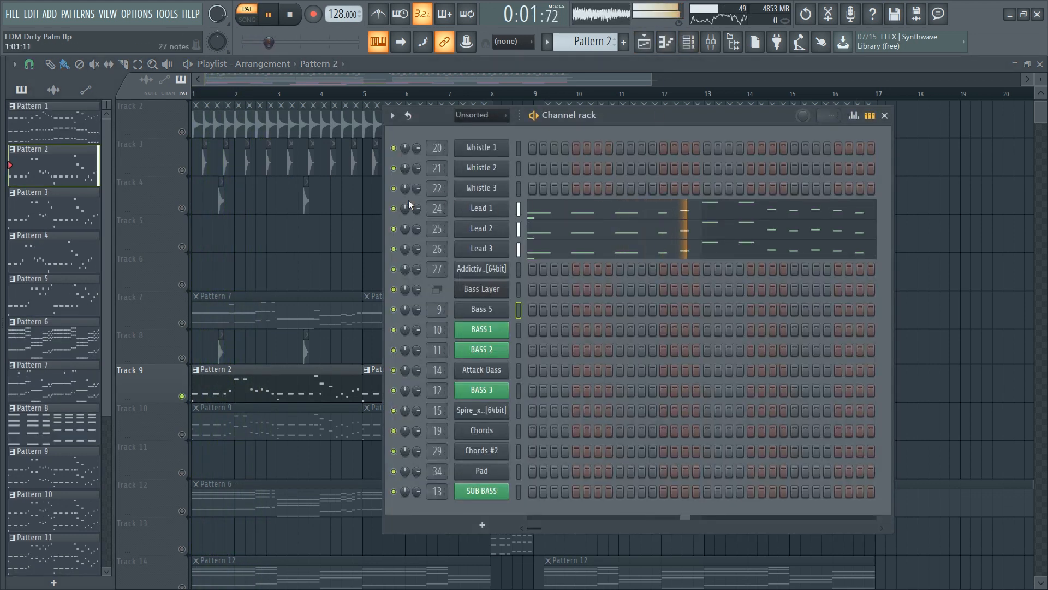
Step: Play the Lead 1 channel of Pattern 2 on its own and examine its melody in the piano roll
key(space)
click(551, 214)
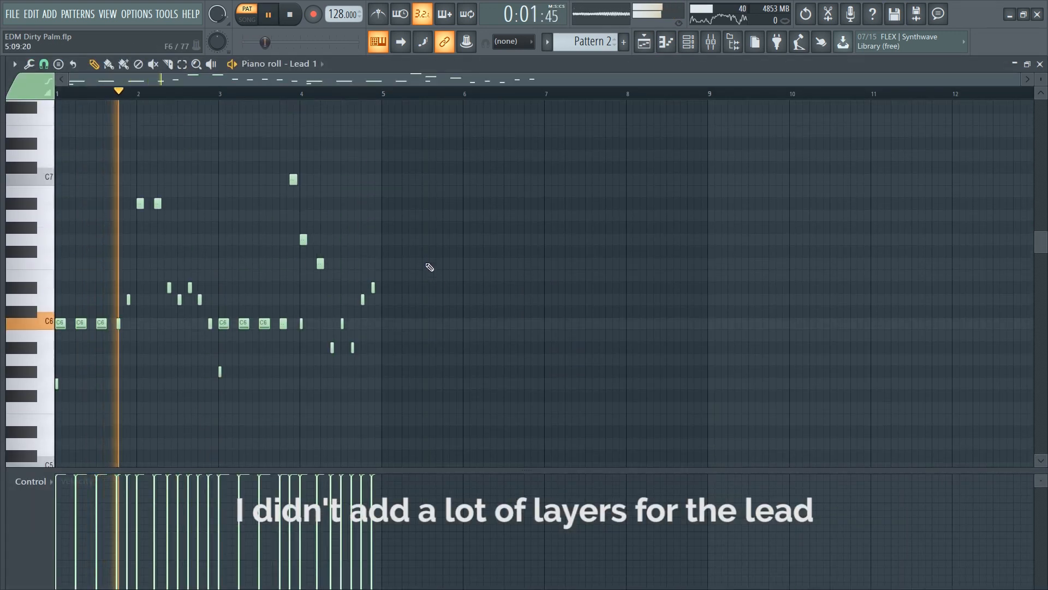
drag(395, 82, 254, 94)
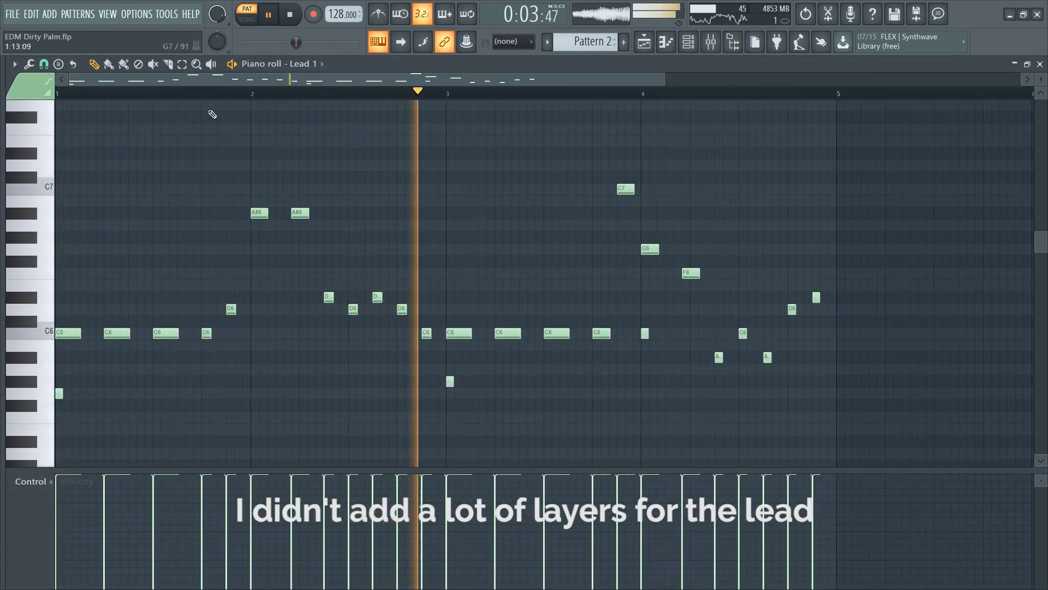
scroll(378, 228, down, 1)
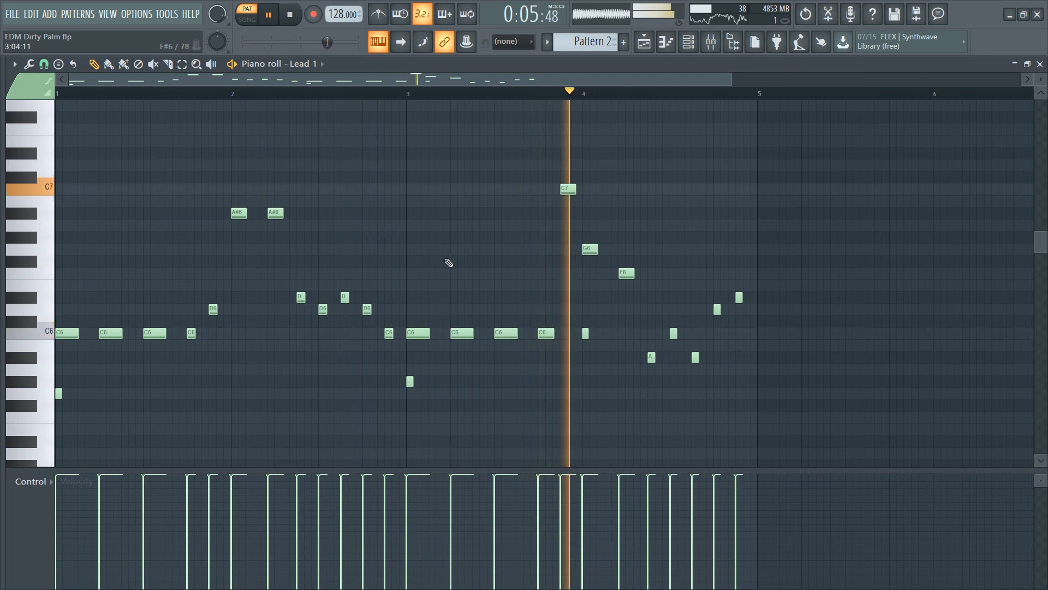
click(1040, 64)
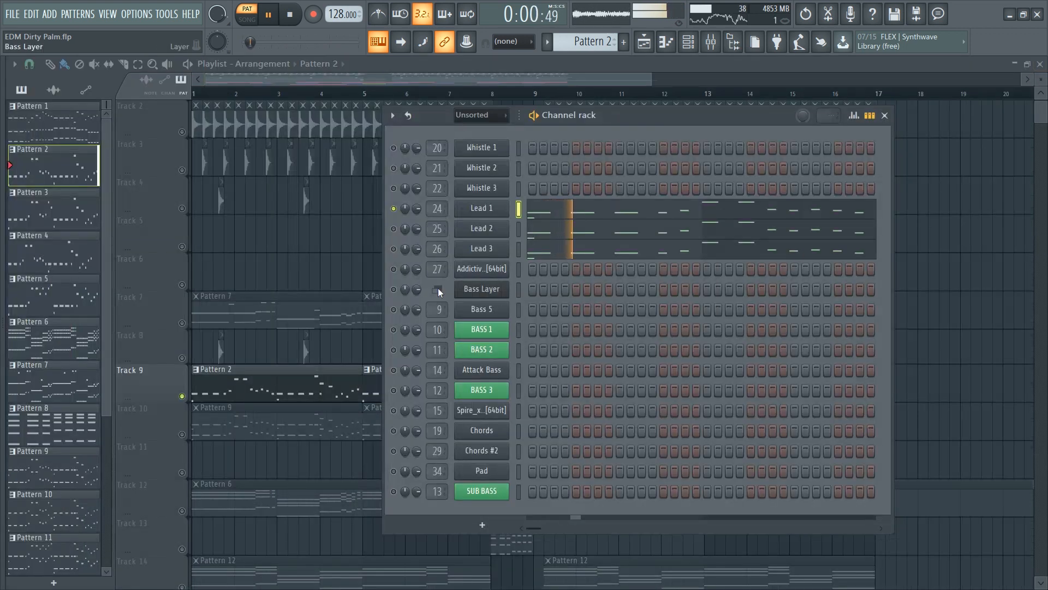
Step: Audition Lead 2 and Lead 3 individually and examine their Pattern 2 notes in the piano roll
click(562, 237)
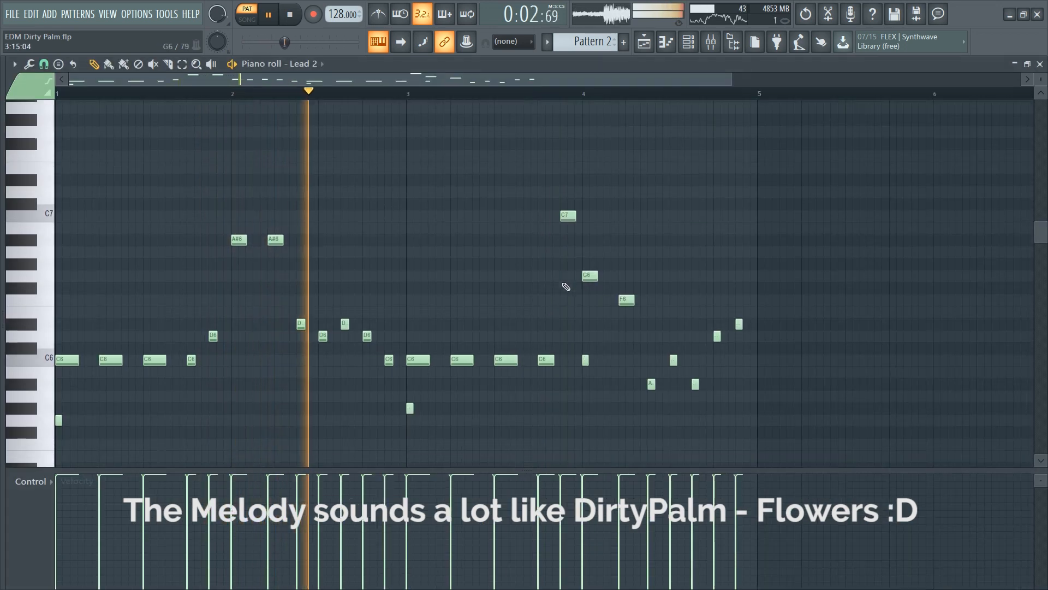
click(1040, 64)
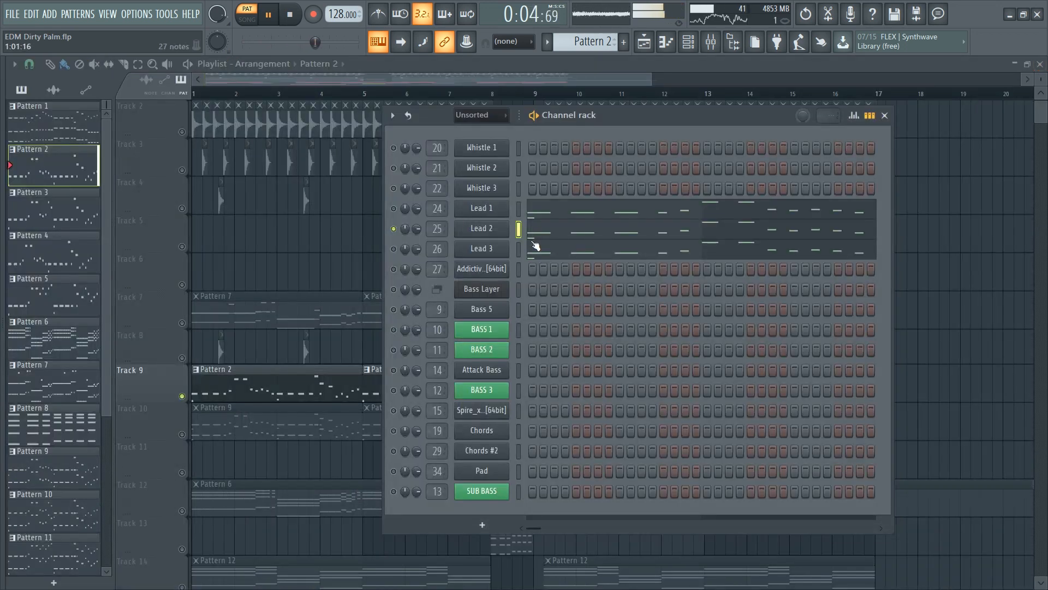
click(561, 252)
key(F7)
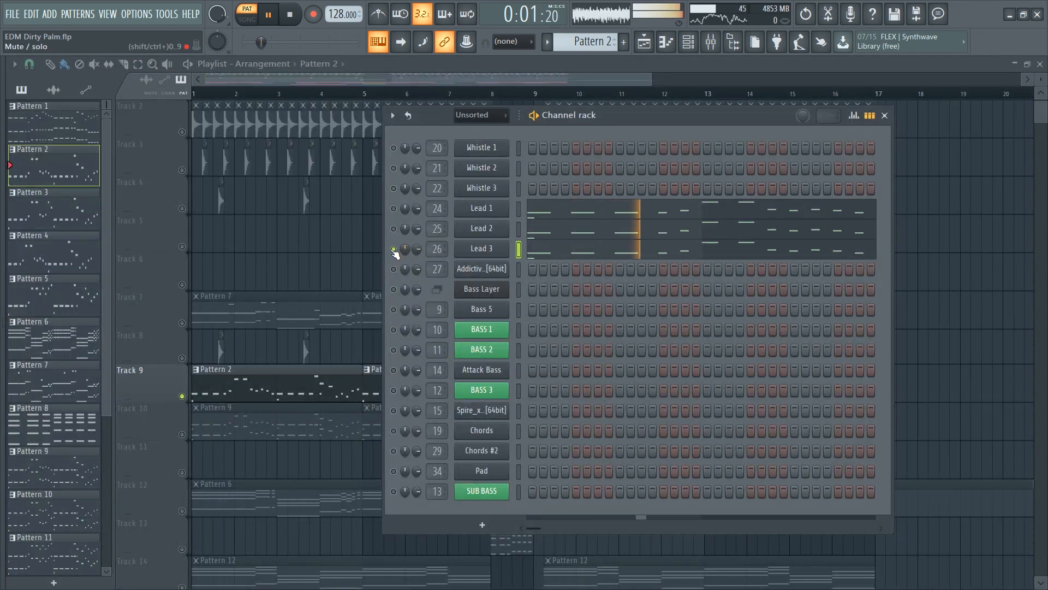
Step: Display the mixer with all leads playing and follow their routing to the Top Layer track's effects chain
key(F9)
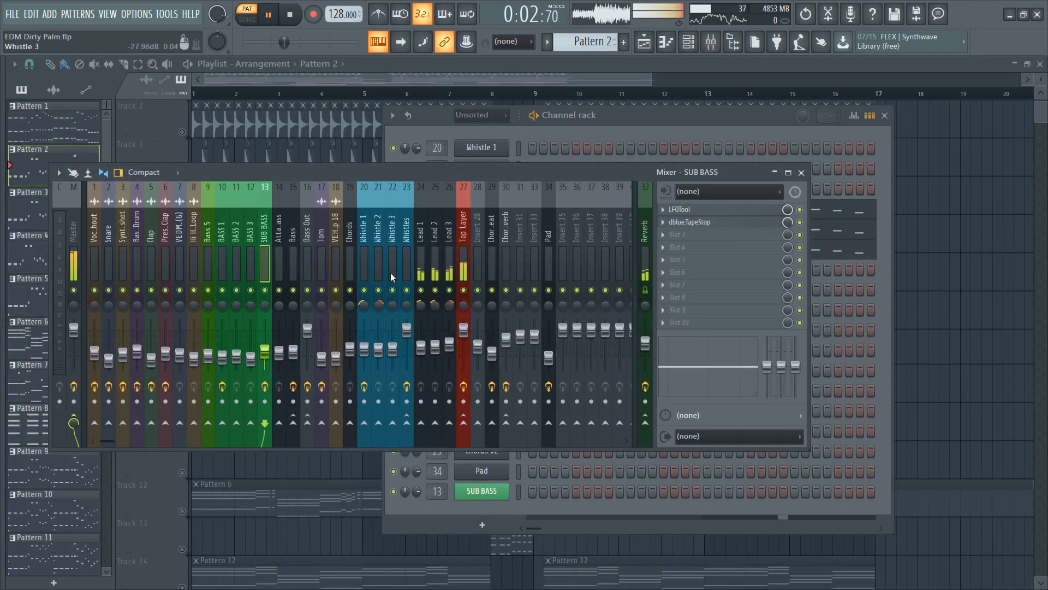
click(419, 238)
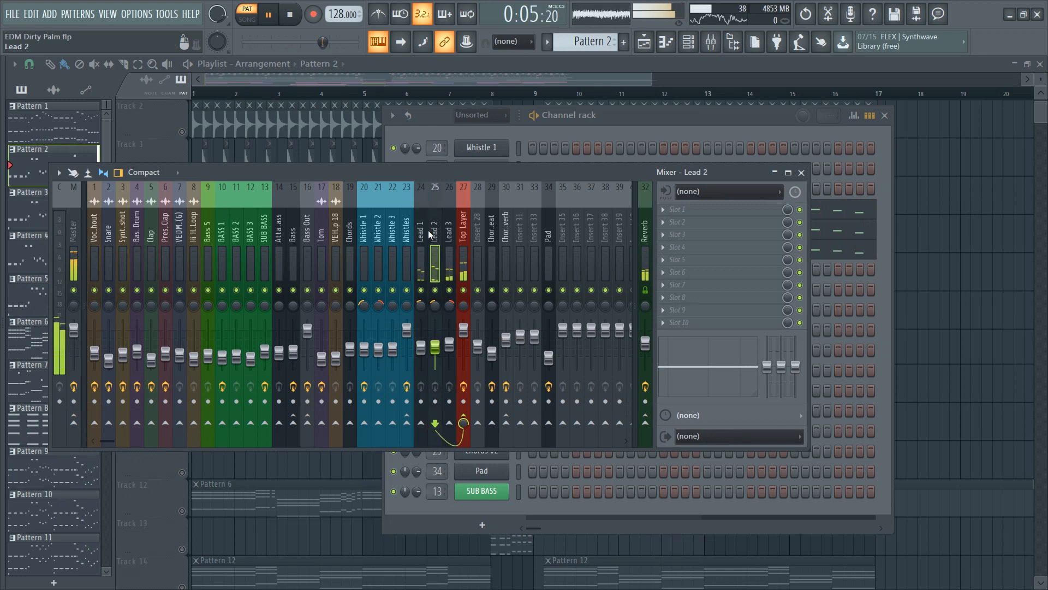
click(463, 235)
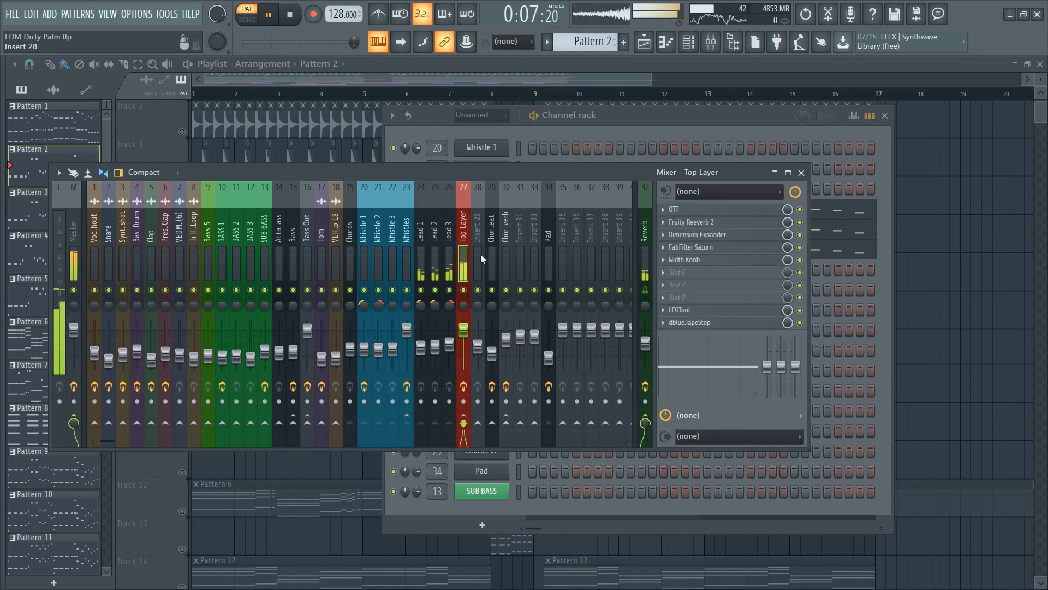
Step: Audition OTT and Fruity Reeverb 2 on the Top Layer mixer track, enabling each in turn and checking its settings
click(770, 210)
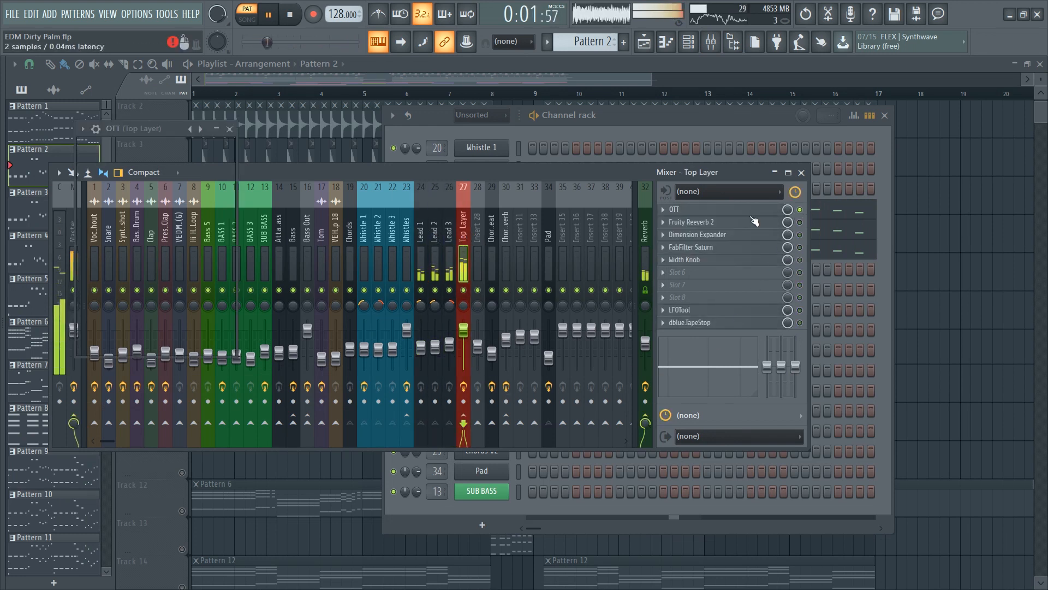
key(Escape)
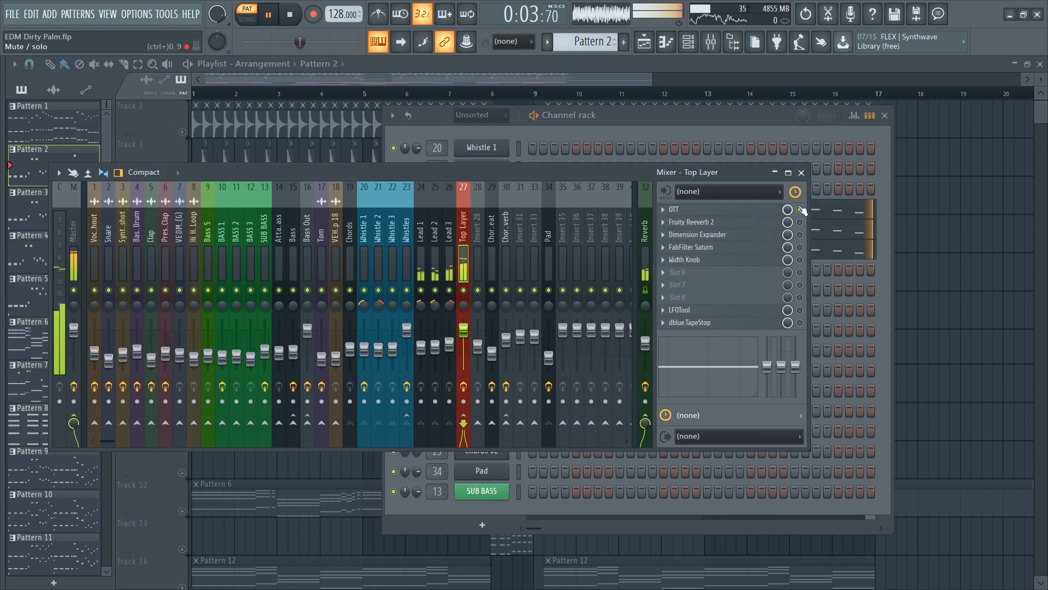
click(743, 223)
click(742, 222)
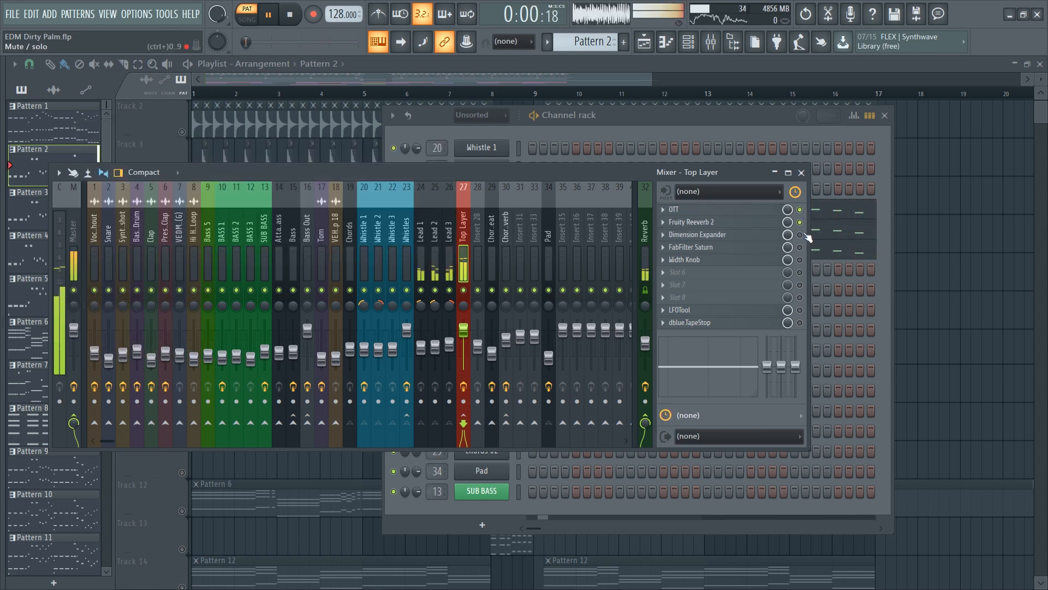
Step: Enable Dimension Expander and FabFilter Saturn in turn on the Top Layer track and examine their settings
click(736, 238)
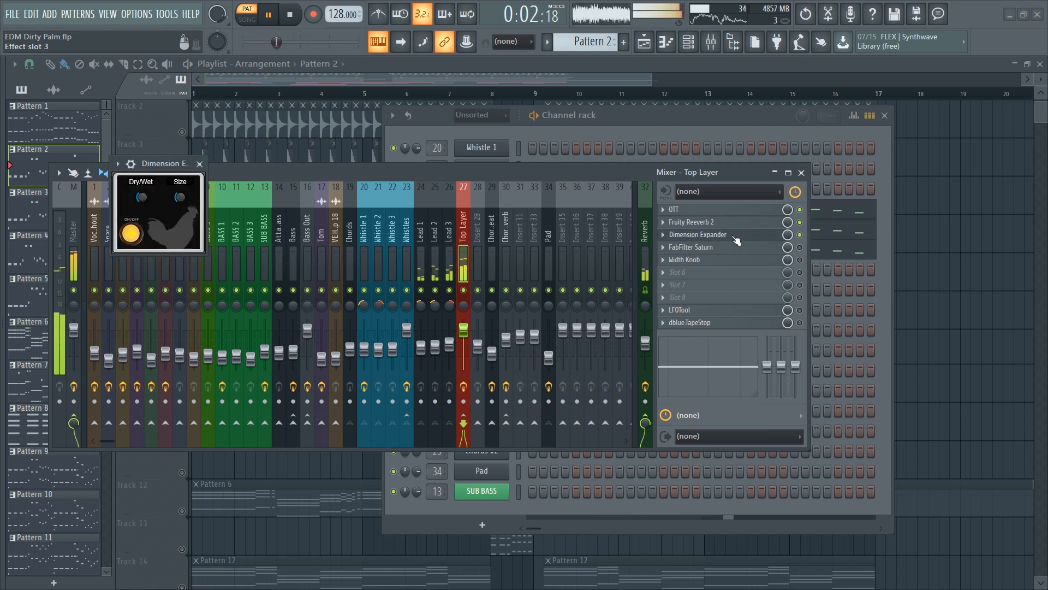
click(737, 240)
click(755, 249)
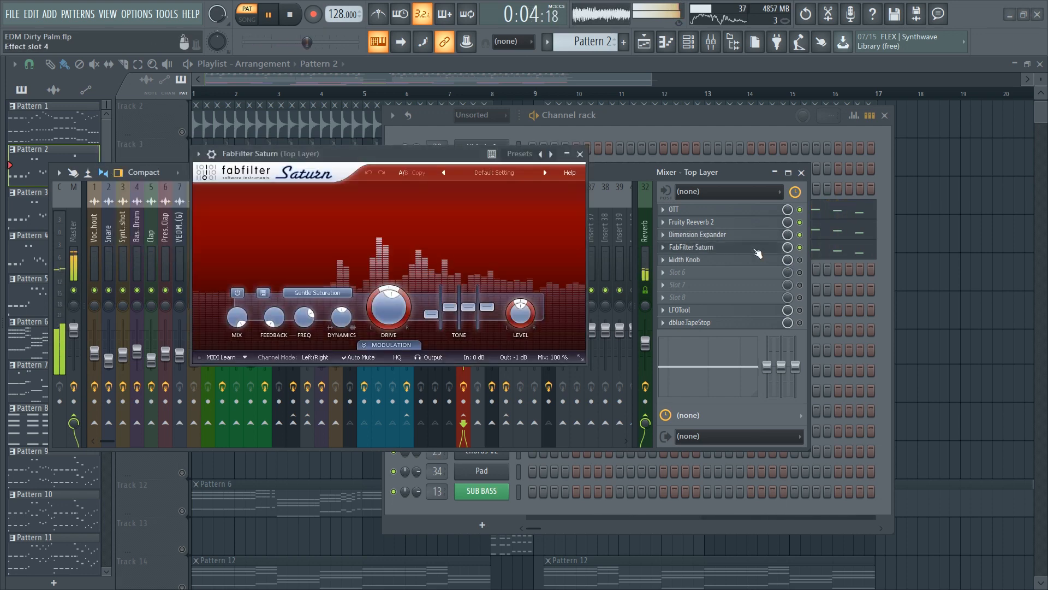
click(755, 250)
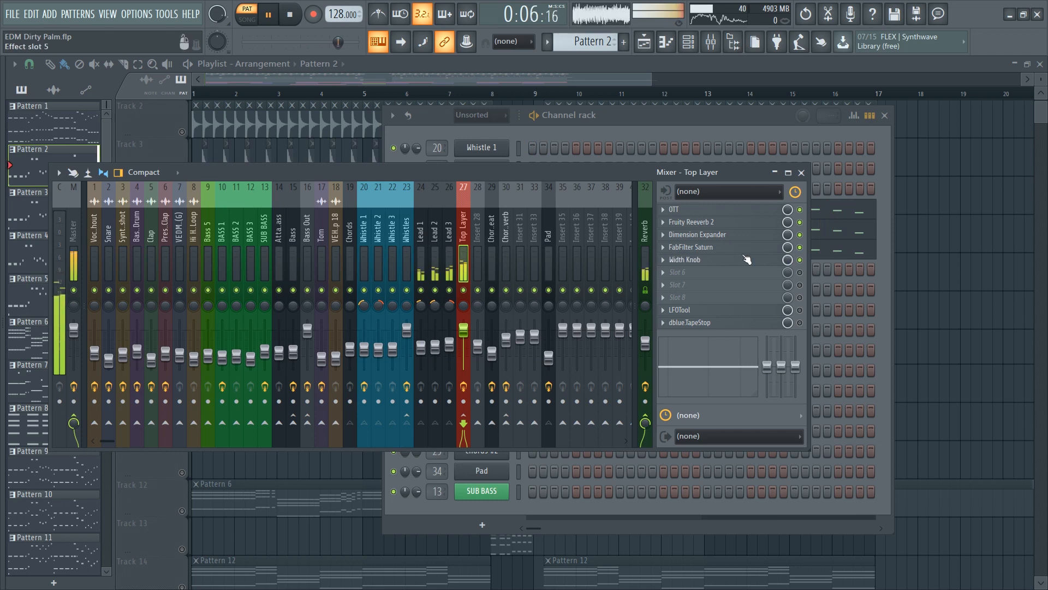
Step: Enable Width Knob and LFOTool in turn on the Top Layer track and examine their settings
click(747, 260)
click(747, 260)
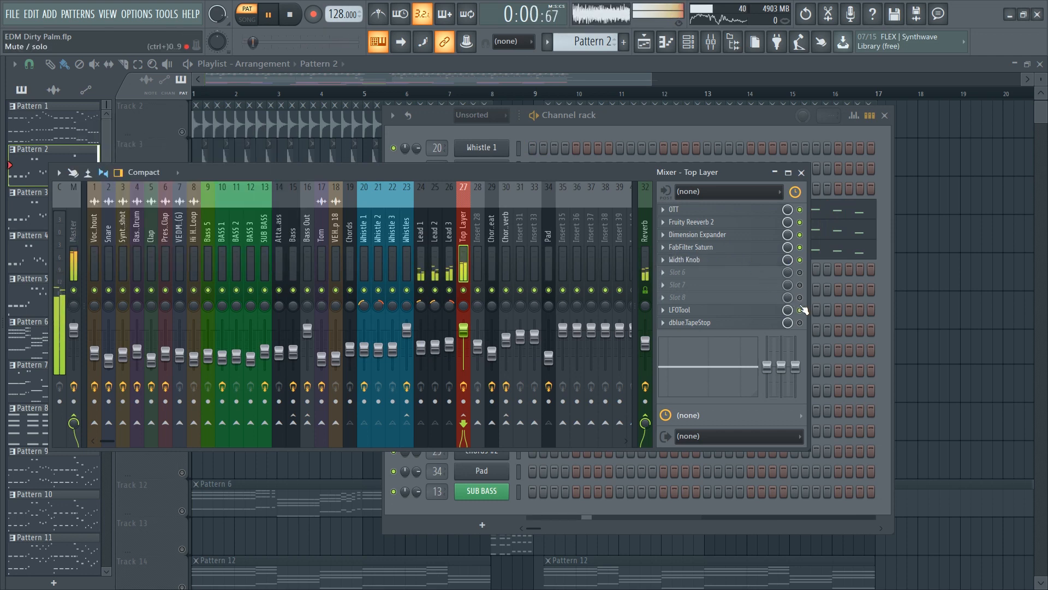
click(749, 311)
click(749, 310)
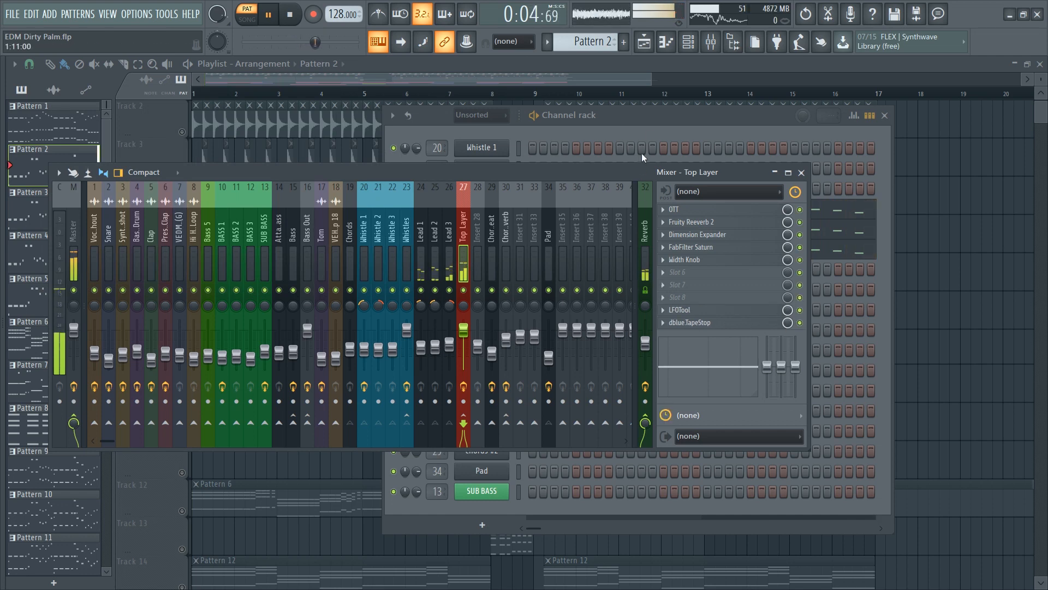
Step: Close the mixer, solo playlist Track 10 in song mode, and open Pattern 9 in the piano roll with the channel rack
key(F9)
key(F6)
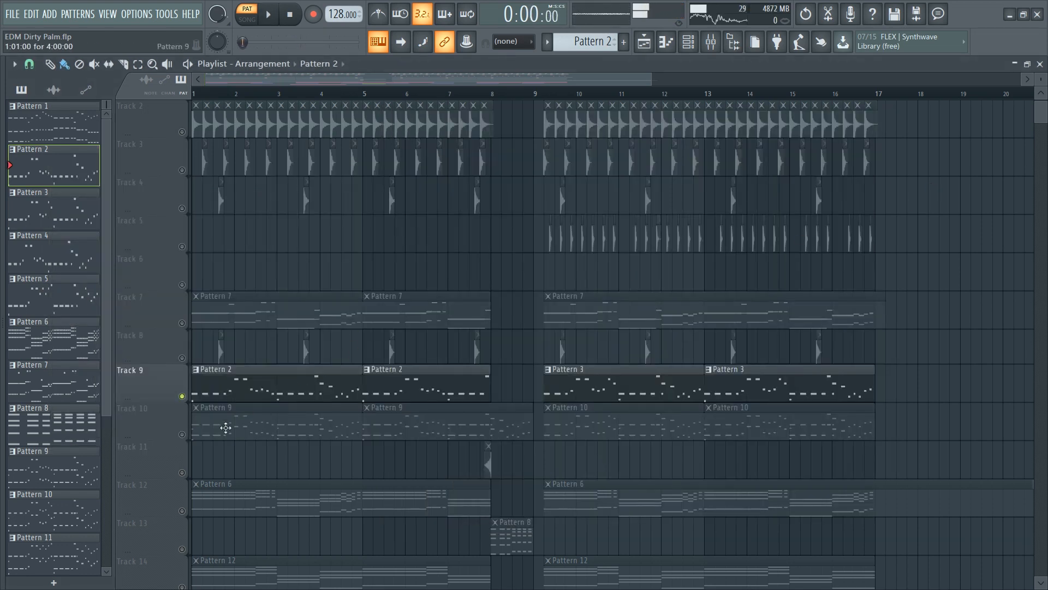
right_click(183, 434)
click(246, 20)
key(space)
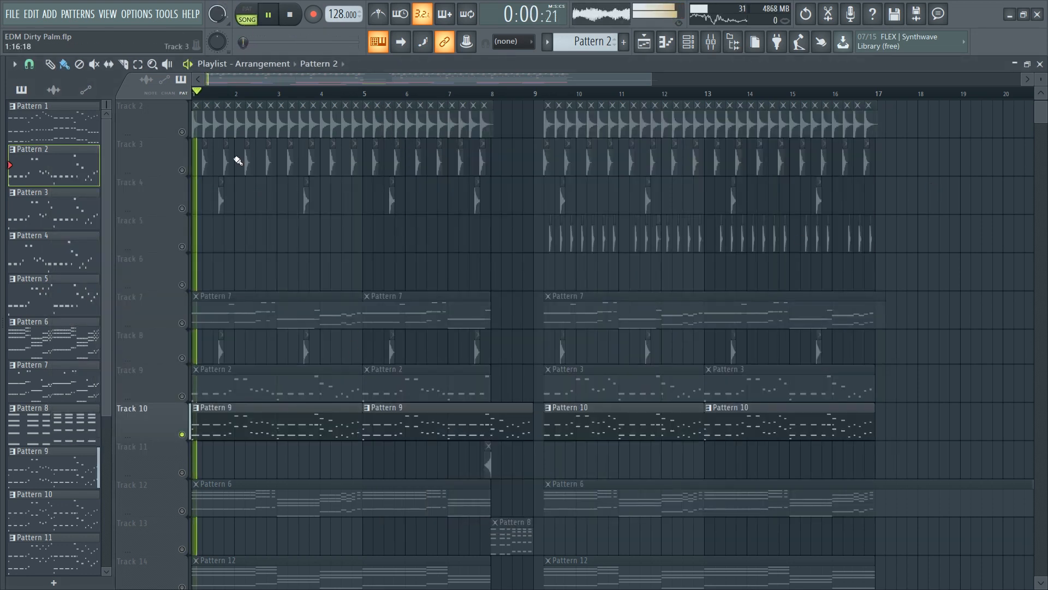
double_click(234, 416)
click(688, 43)
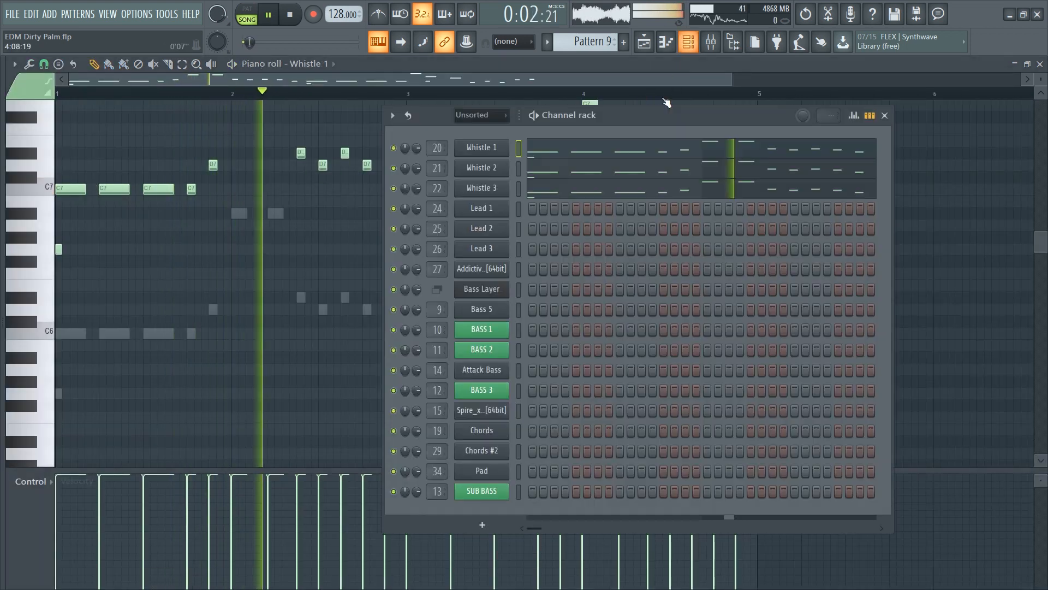
Step: Solo and play the Whistle 1 channel and open its Whistler plugin to examine the settings
key(space)
right_click(393, 148)
key(space)
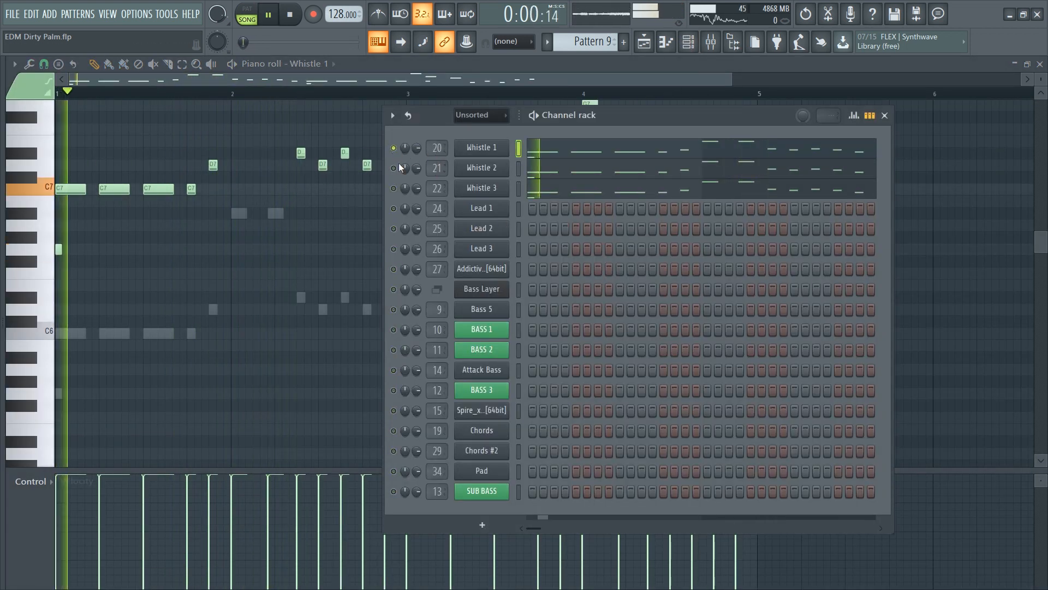
click(482, 148)
drag(679, 267, 526, 192)
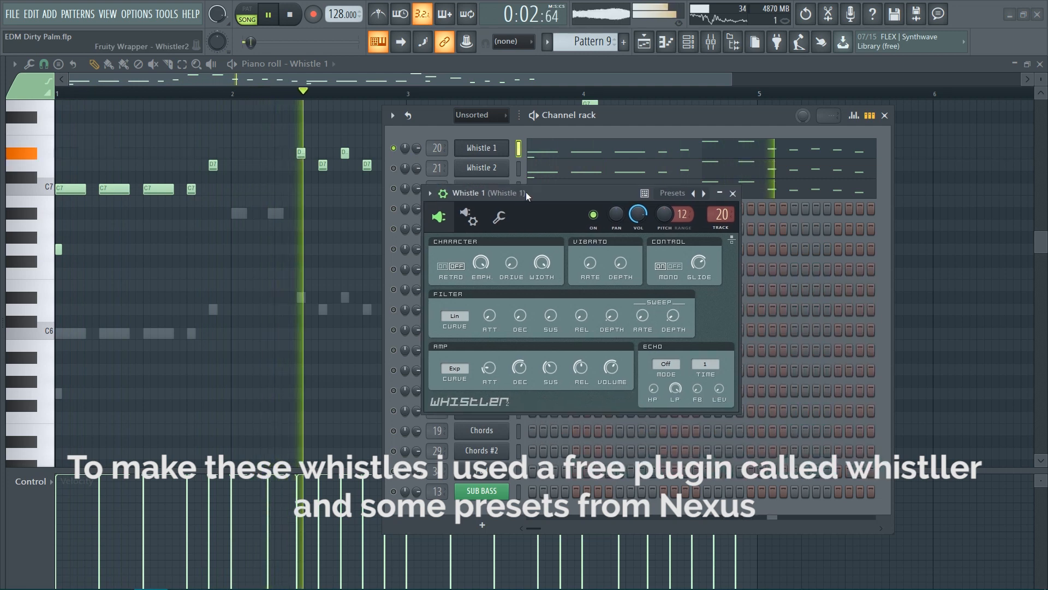
Step: Solo the Whistle 2 and Whistle 3 channels in turn and open their Nexus instruments to examine the settings
click(712, 185)
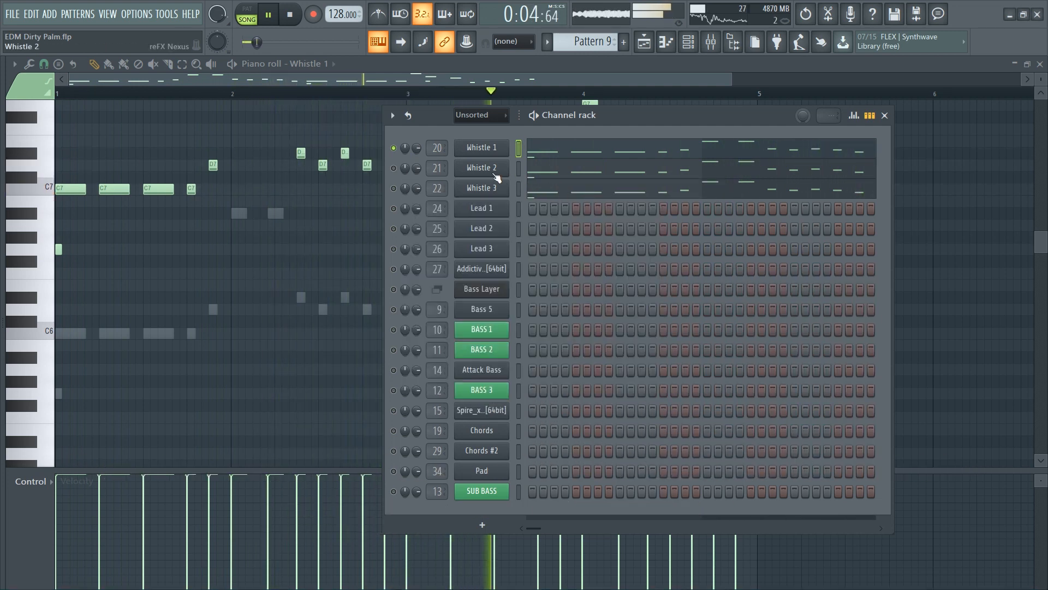
click(479, 170)
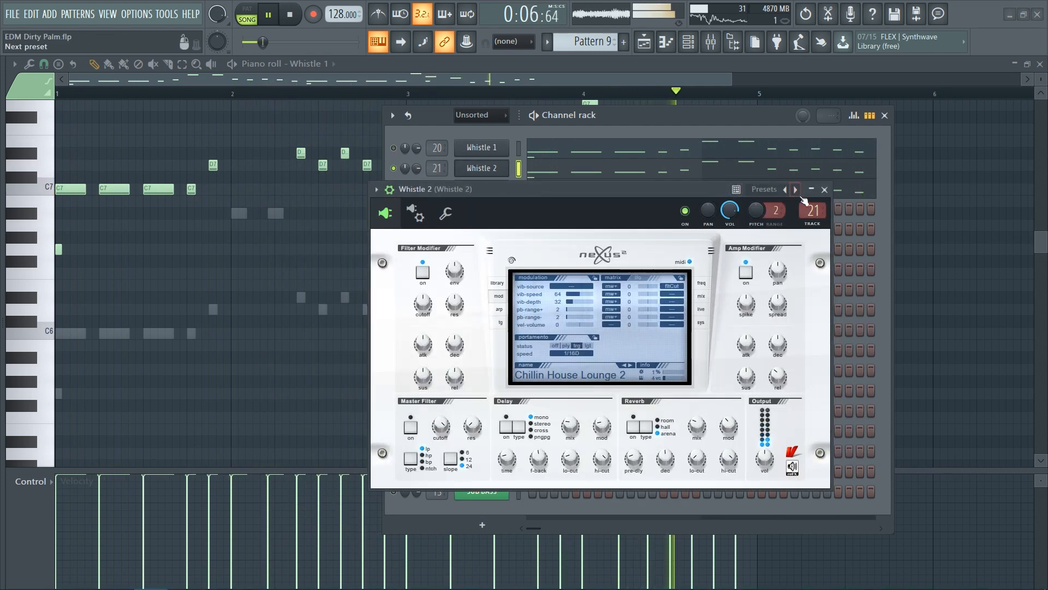
click(825, 190)
right_click(394, 189)
click(484, 189)
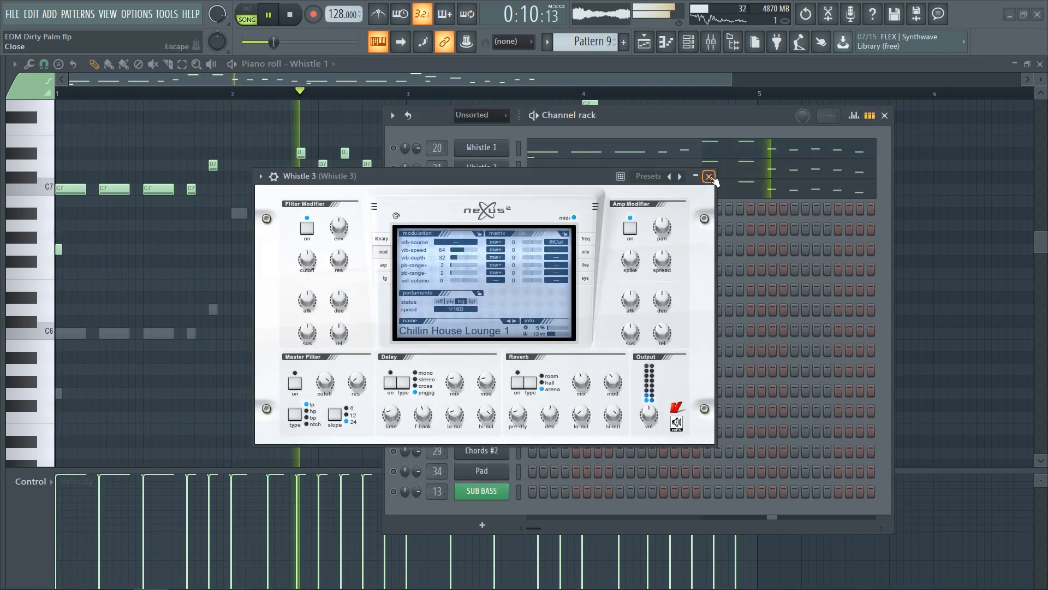
click(709, 176)
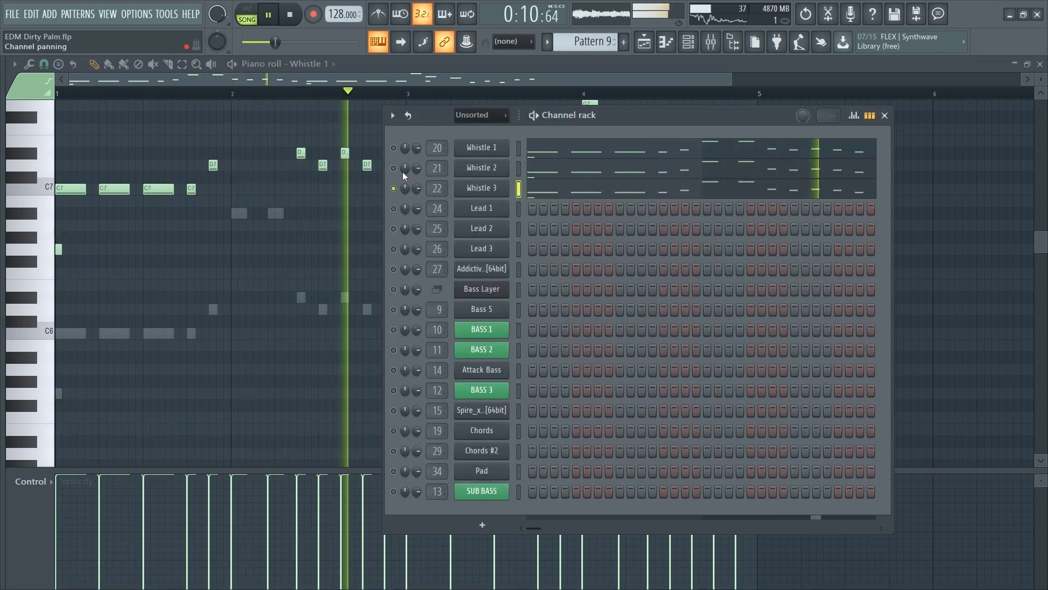
Step: Unsolo the whistle channels, play all layers together and look over the whistle tracks in the mixer up to the Whistles bus
key(space)
right_click(393, 168)
key(space)
key(F9)
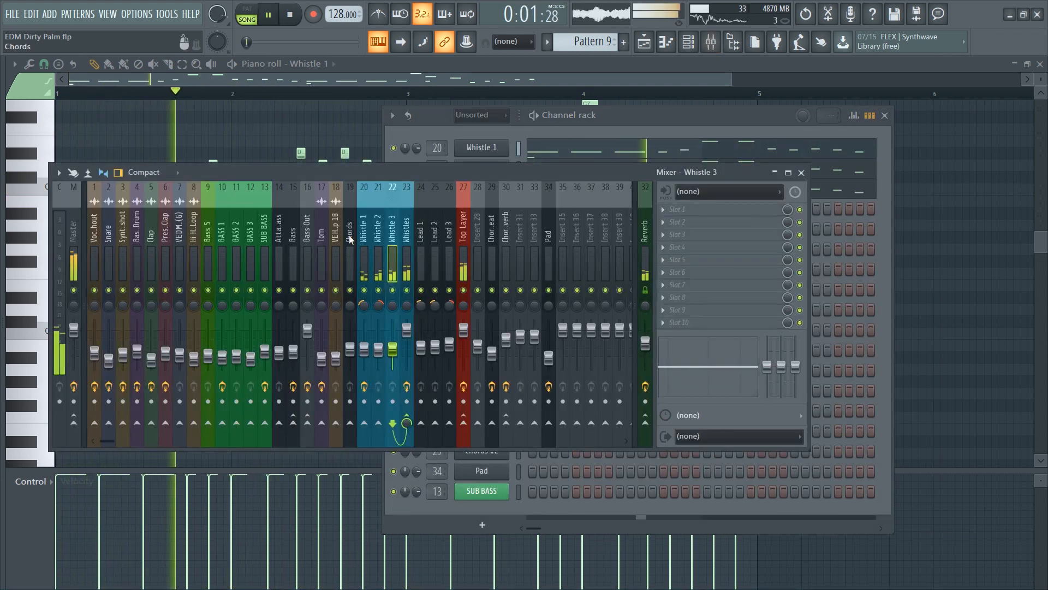
drag(362, 235, 404, 235)
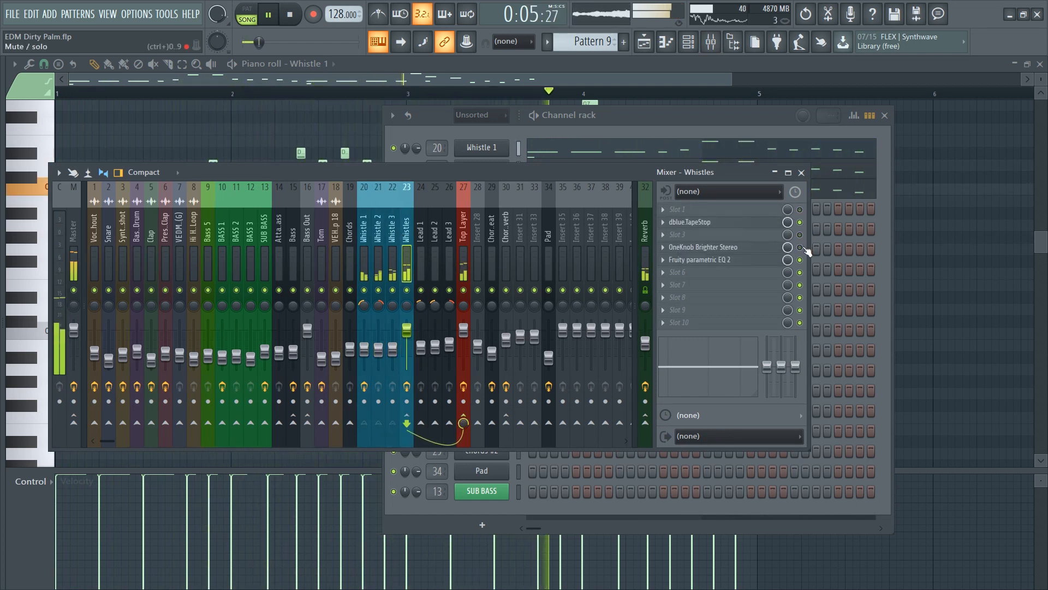
Step: Examine the Fruity parametric EQ 2 curve on the Whistles bus, check the individual whistle tracks' effect slots and close the mixer
click(761, 259)
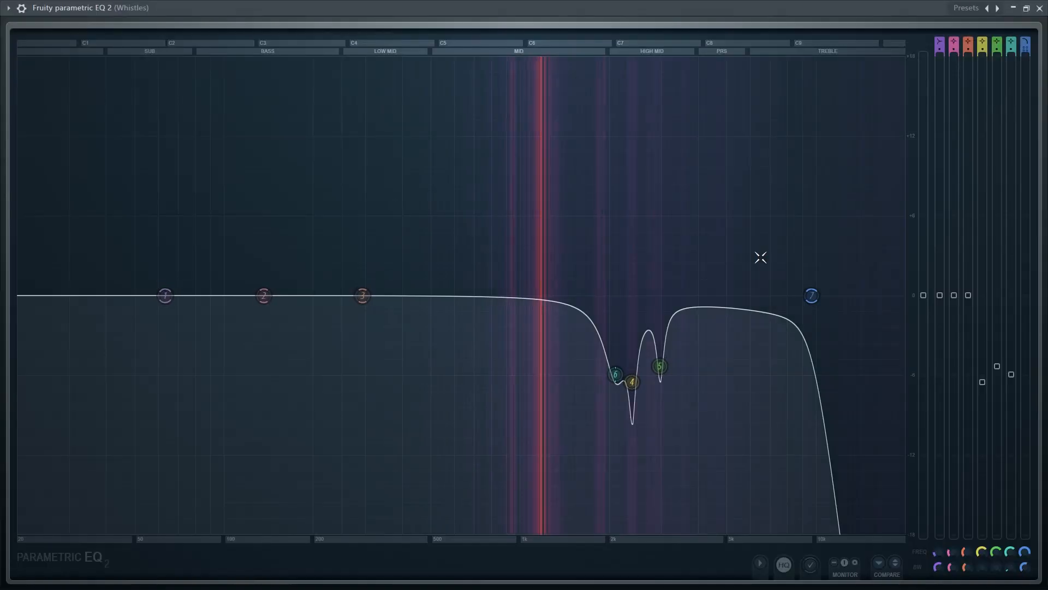
click(1027, 9)
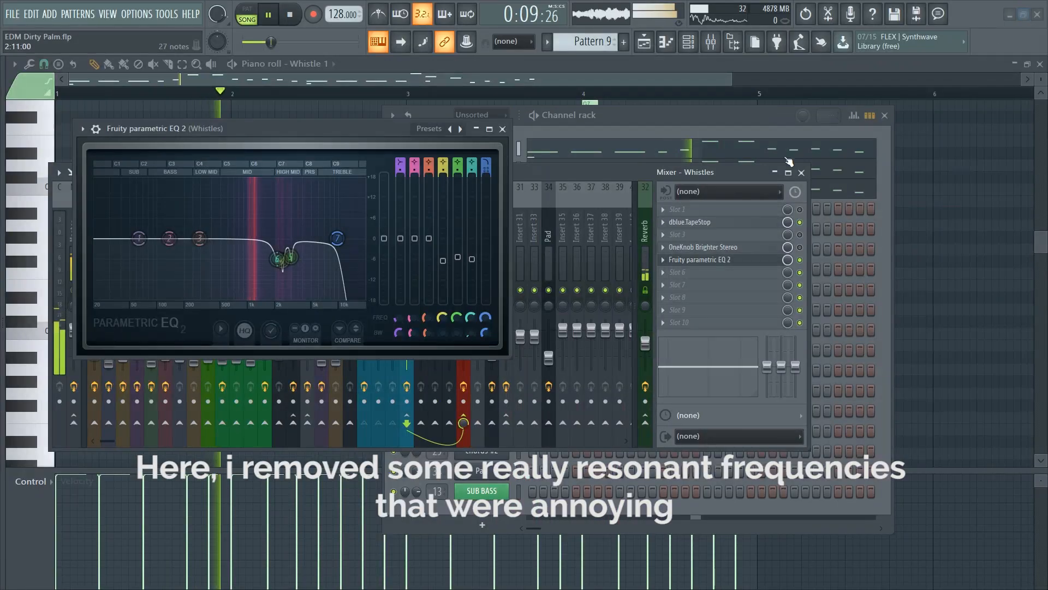
click(503, 130)
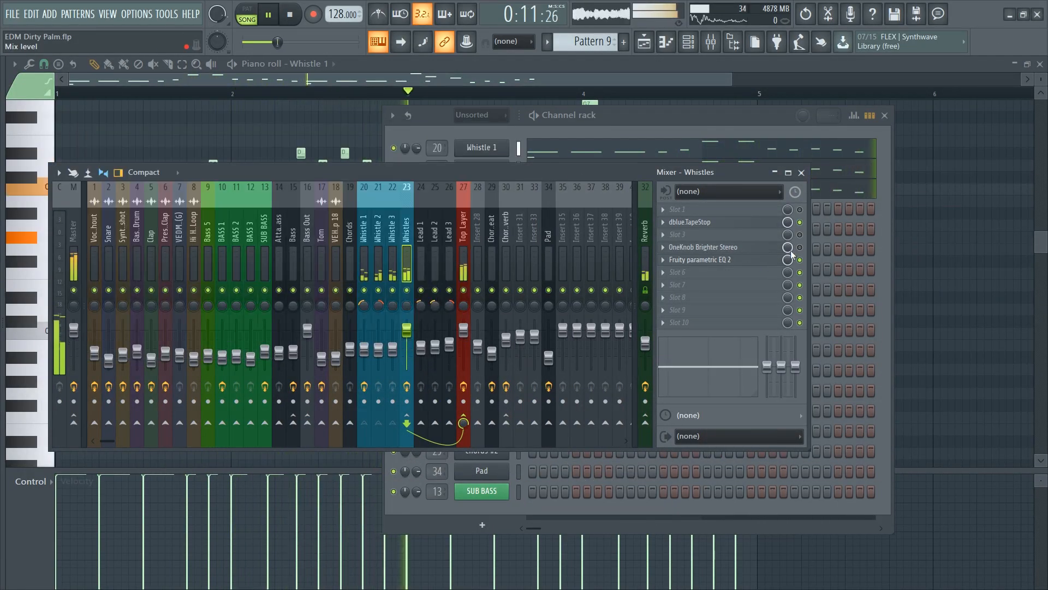
click(391, 232)
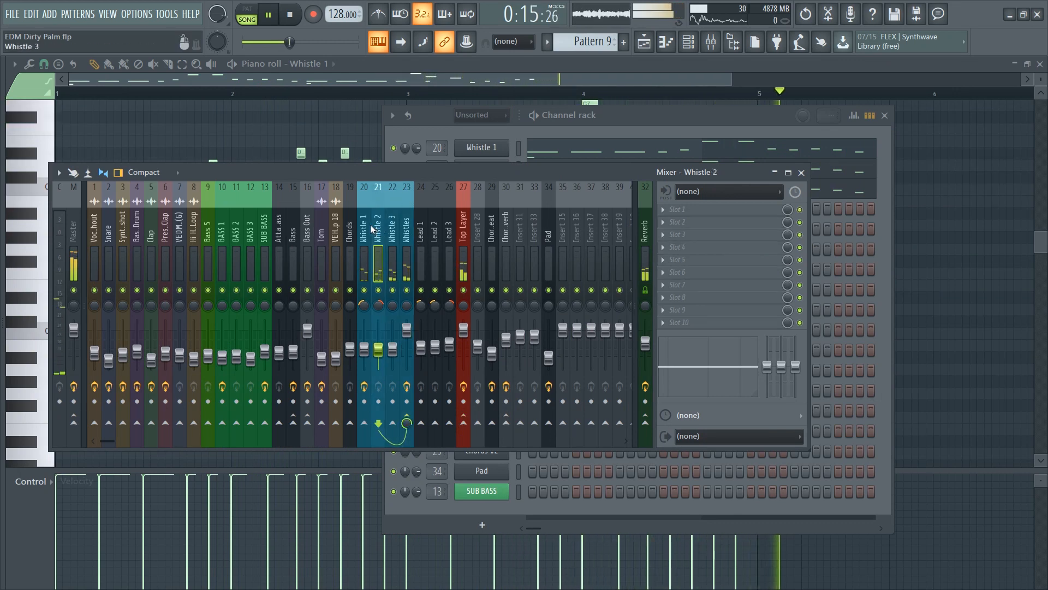
click(369, 229)
click(801, 172)
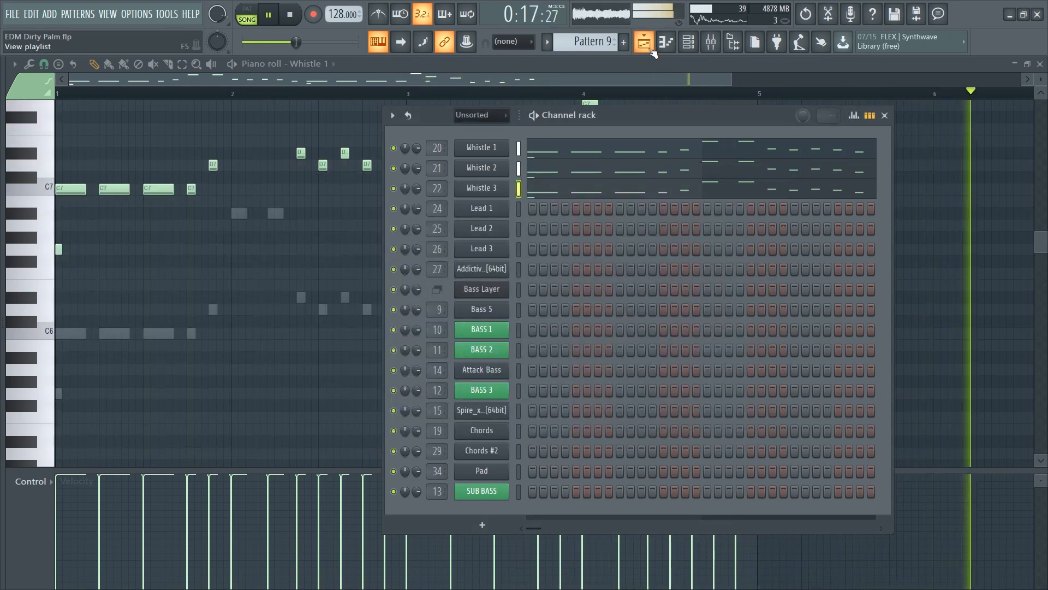
Step: In the playlist, enable Track 9 alongside Track 10 and audition both from the start and from just before bar 8
key(F5)
key(space)
click(183, 396)
key(space)
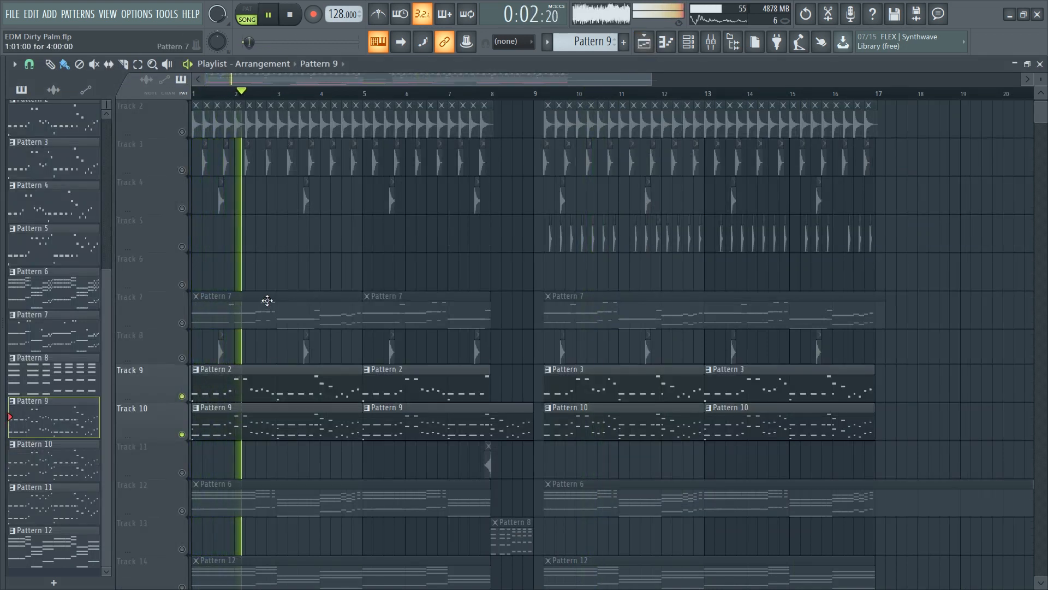
click(486, 95)
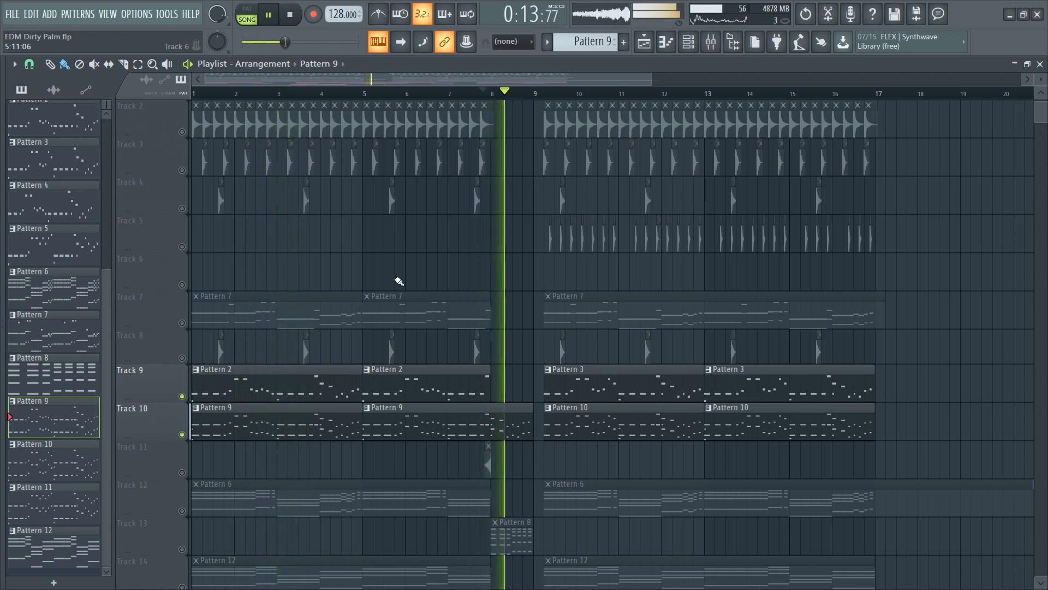
Step: Stop playback and enable the Reverb volume automation on Track 15 and the dblue automation on Track 16
scroll(398, 279, down, 3)
key(space)
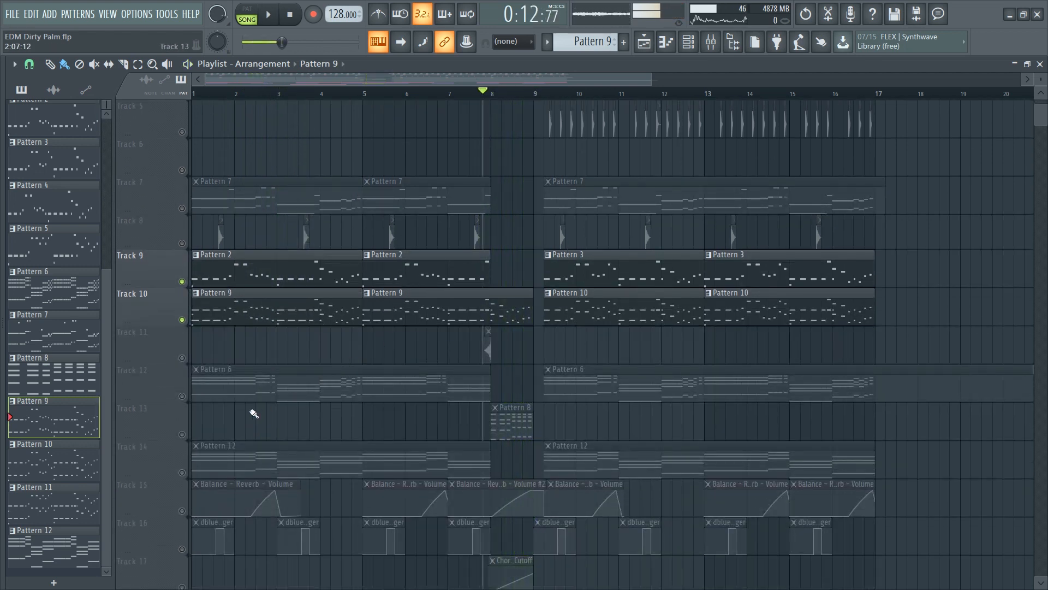
key(space)
click(182, 510)
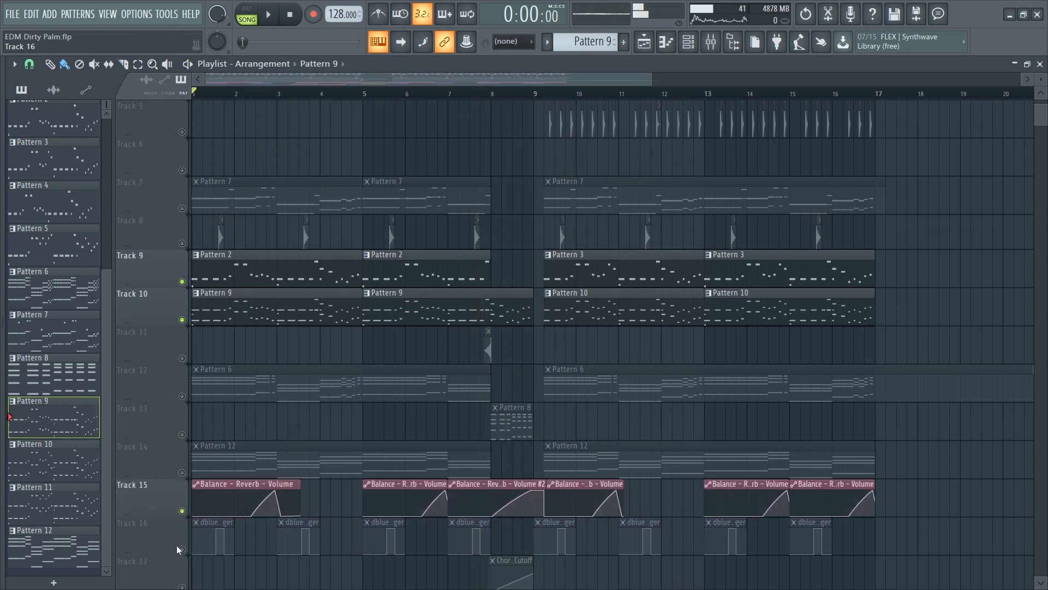
click(182, 549)
Step: Solo playlist Track 12, play Pattern 6 in the piano roll and open the Chords channel's Sylenth1 to examine its settings
click(182, 396)
key(space)
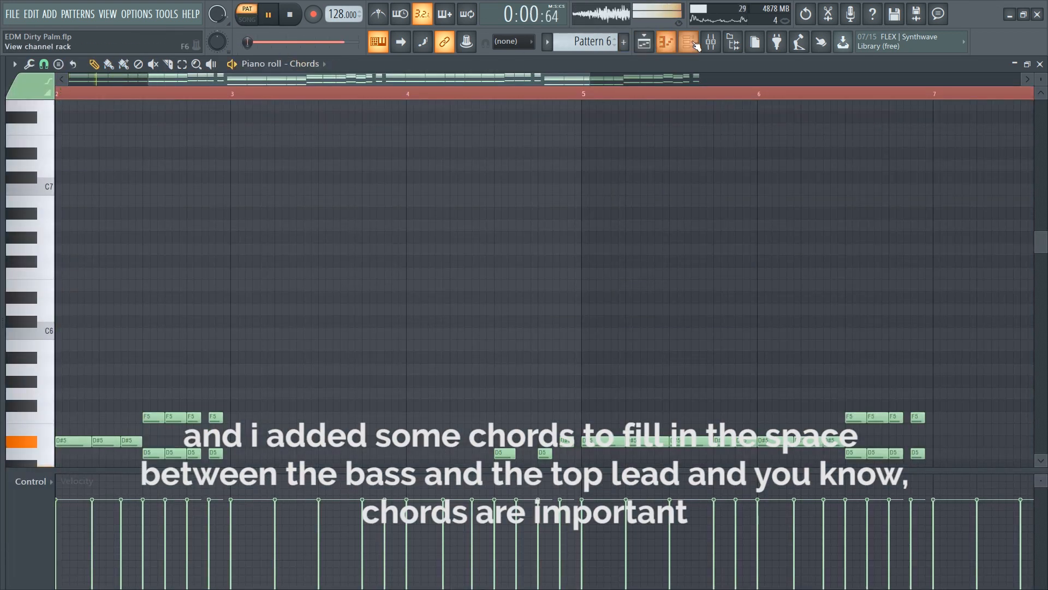
click(689, 42)
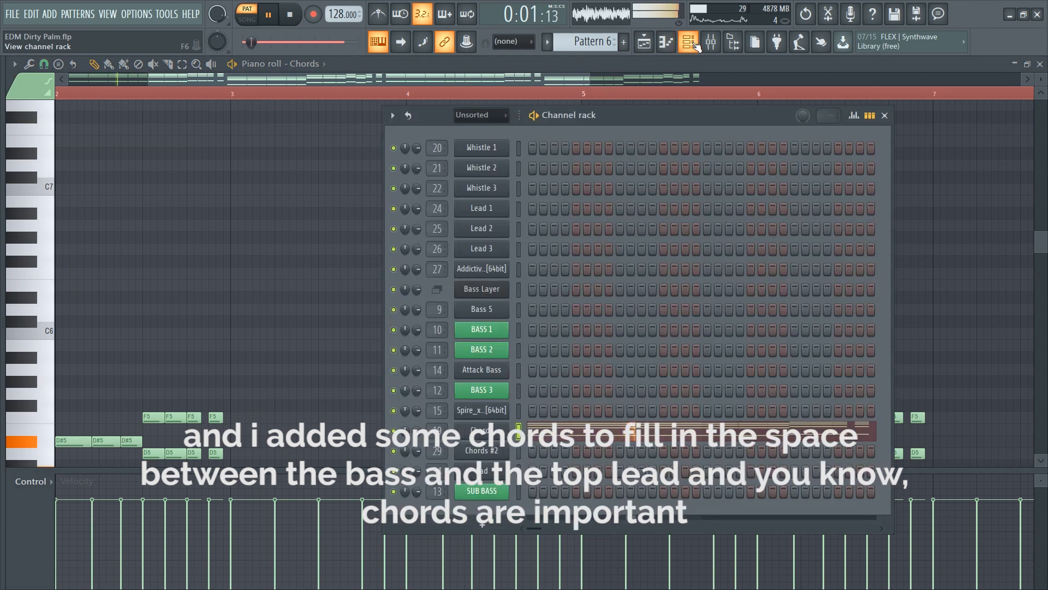
click(496, 430)
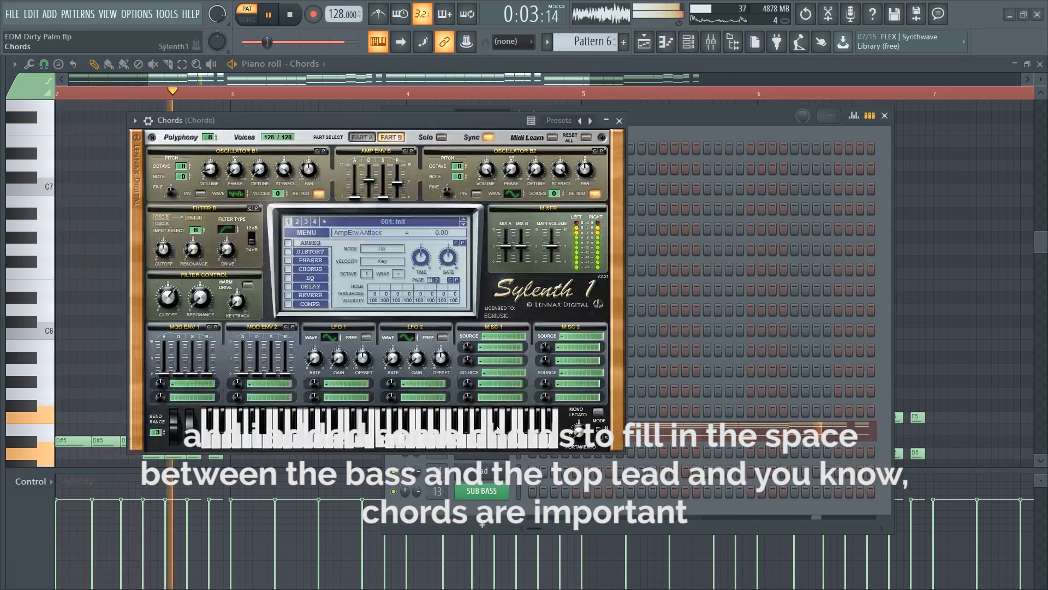
click(620, 120)
Step: Hide the channel rack and examine the full Pattern 6 chord progression in the piano roll during playback
key(F5)
click(582, 425)
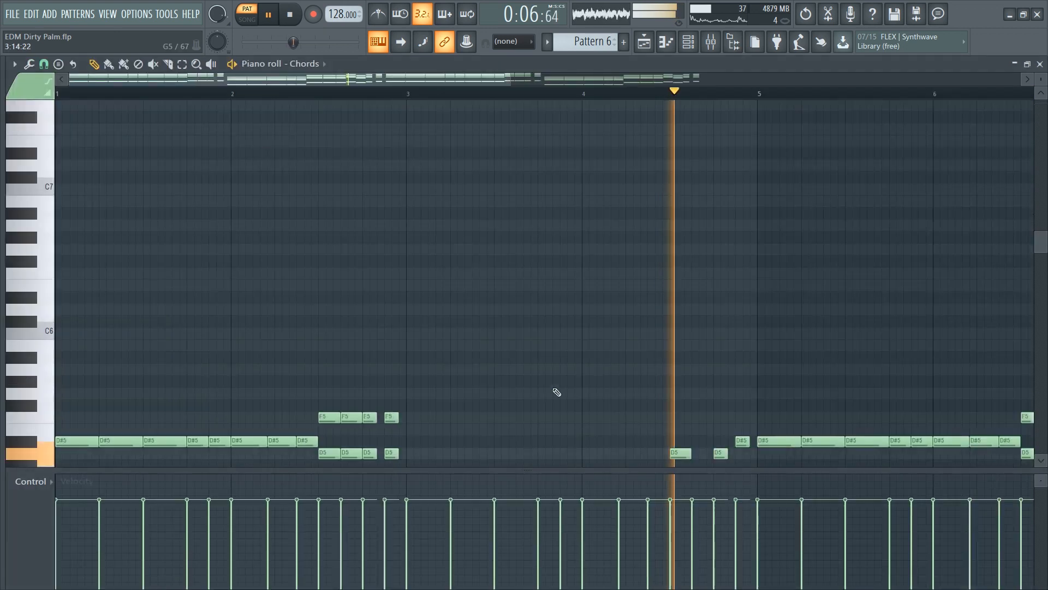
scroll(519, 341, up, 3)
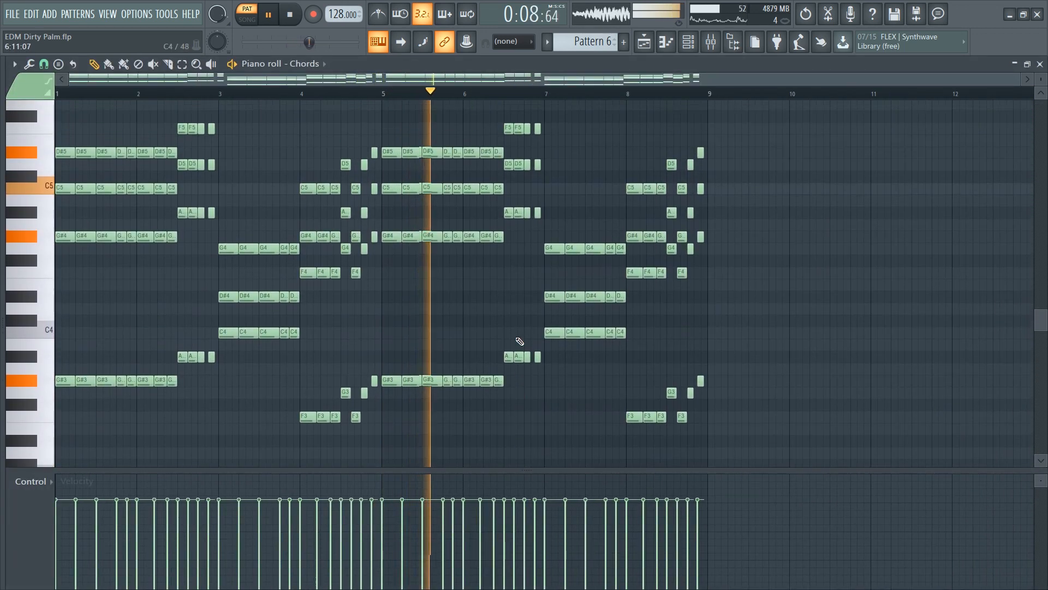
scroll(959, 206, up, 1)
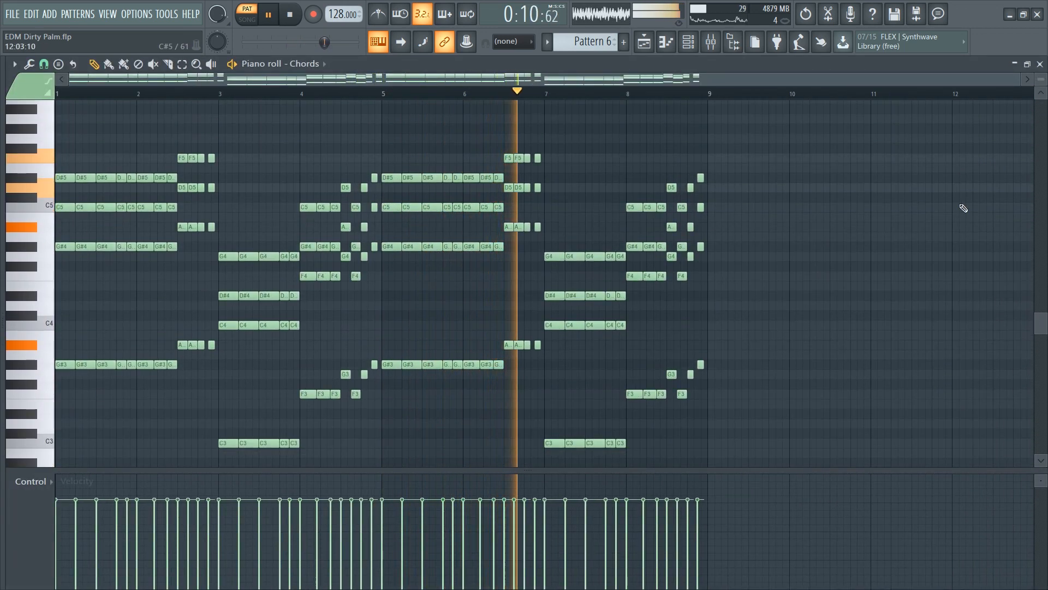
Step: Examine the Chords mixer track's effect slots and its routing to the Top Layer bus, and close the mixer
key(F9)
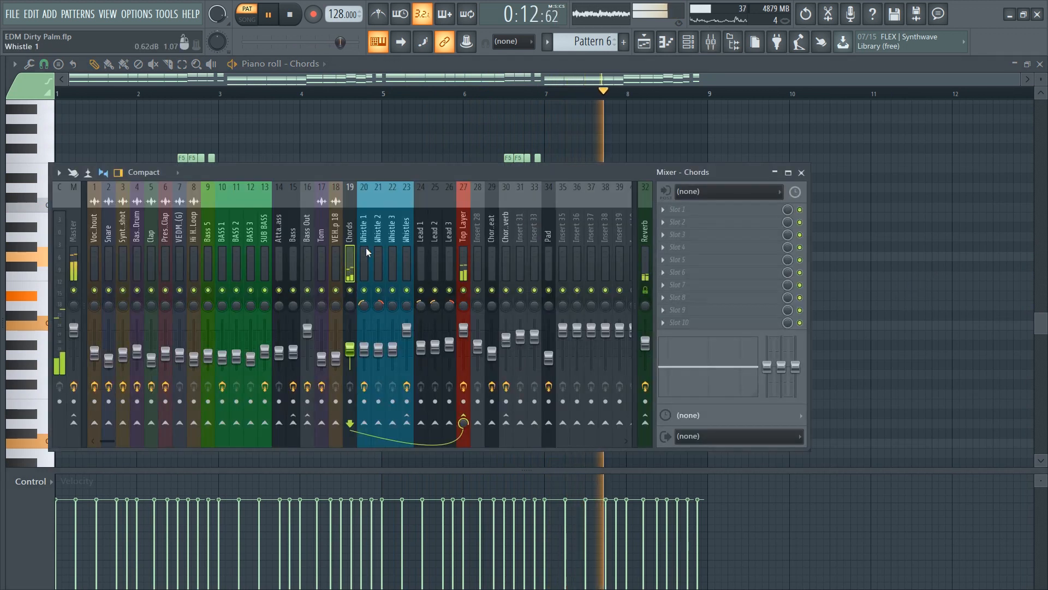
click(464, 421)
click(464, 418)
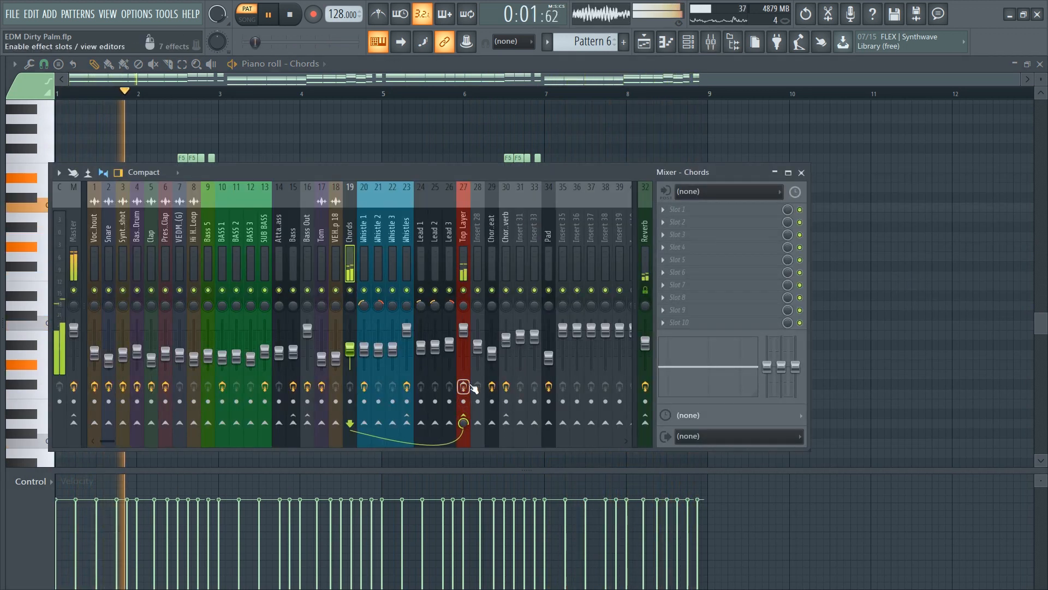
click(801, 172)
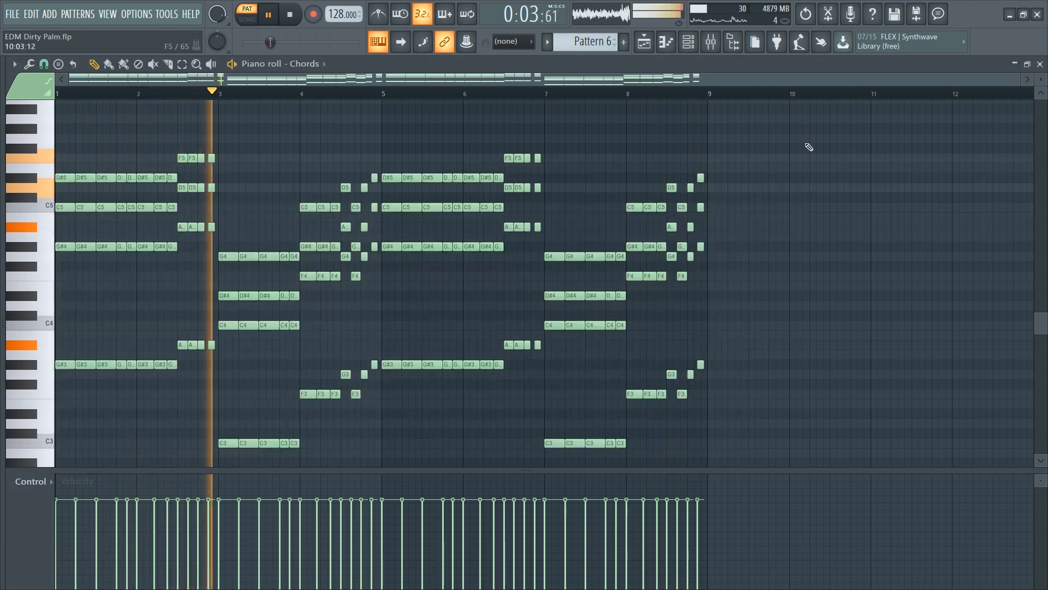
Step: Return to the playlist, solo Track 14 in song mode and open Pattern 12 of the Pad in the piano roll
click(1040, 63)
key(F6)
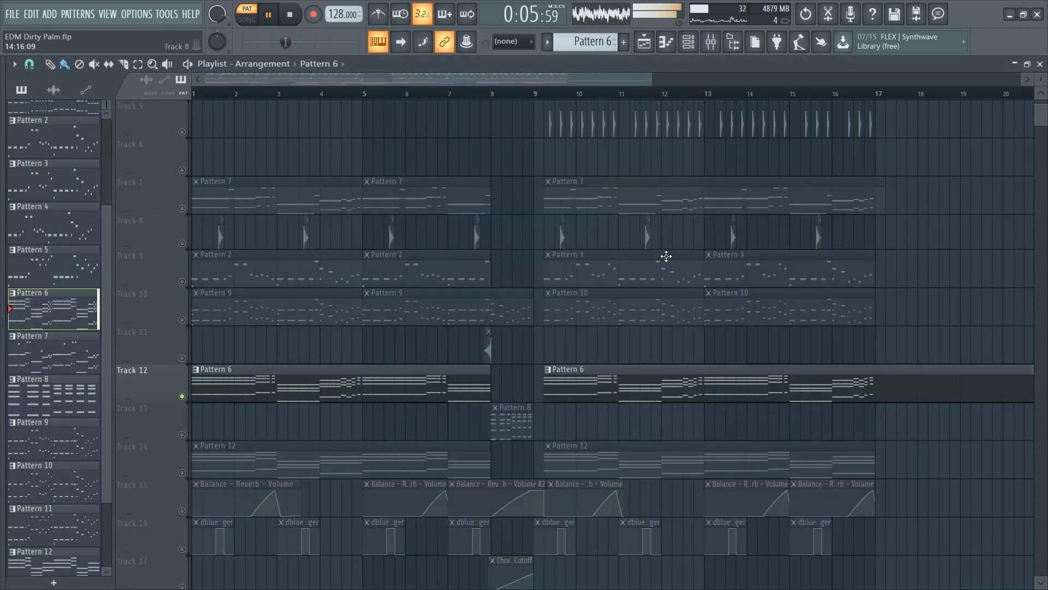
right_click(182, 473)
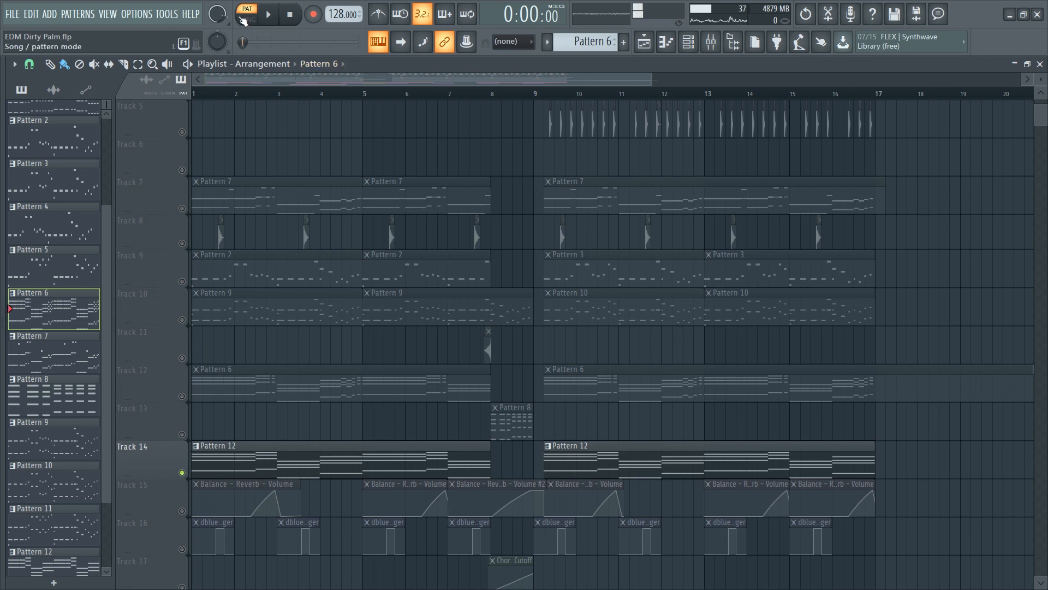
double_click(273, 461)
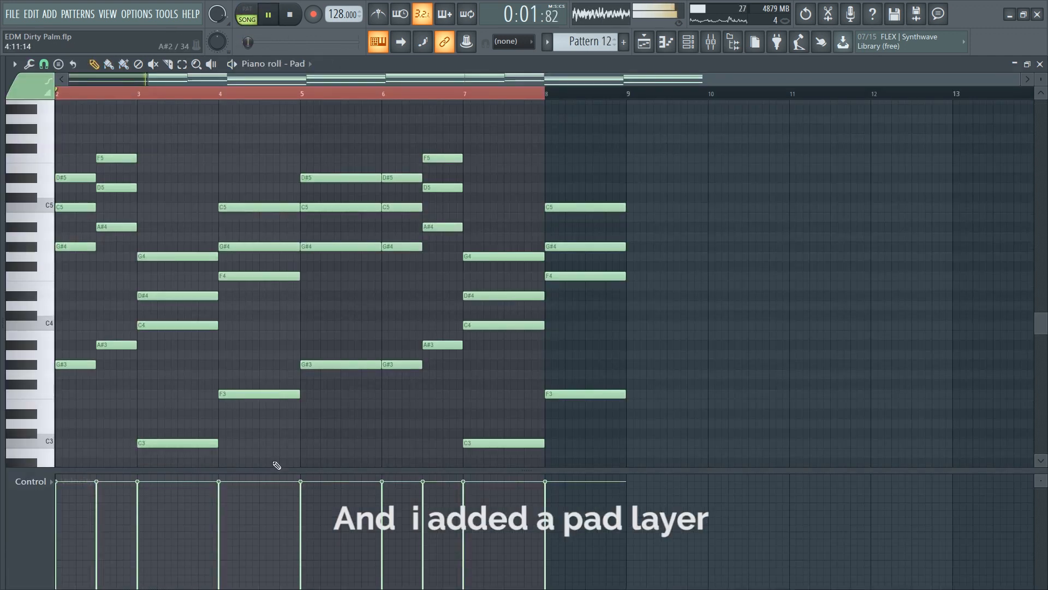
Step: Open the Fruity parametric EQ 2 on the Pad mixer track, examine its curve and close the mixer
key(F9)
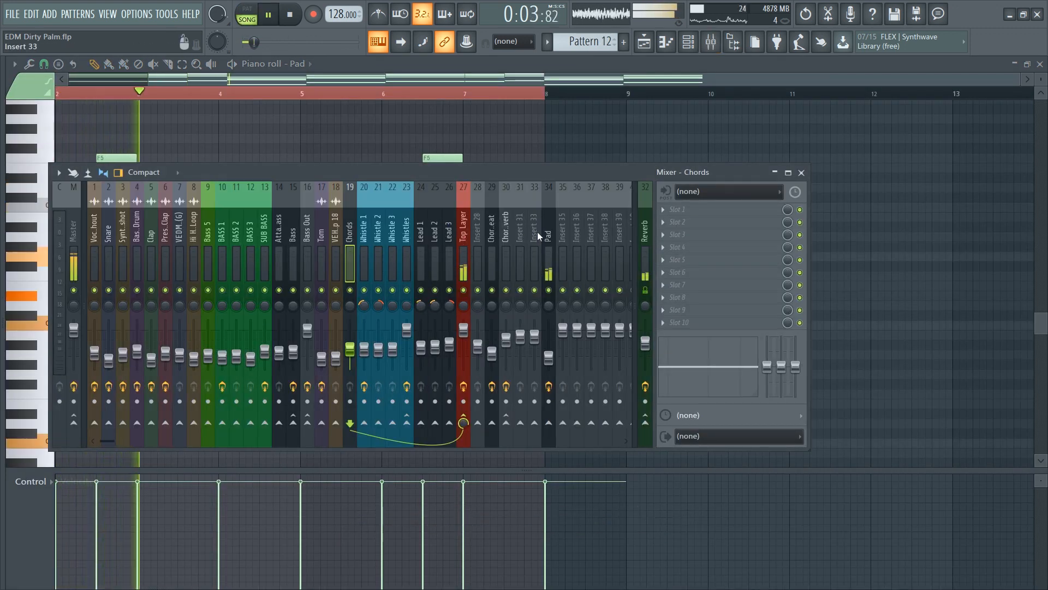
click(701, 209)
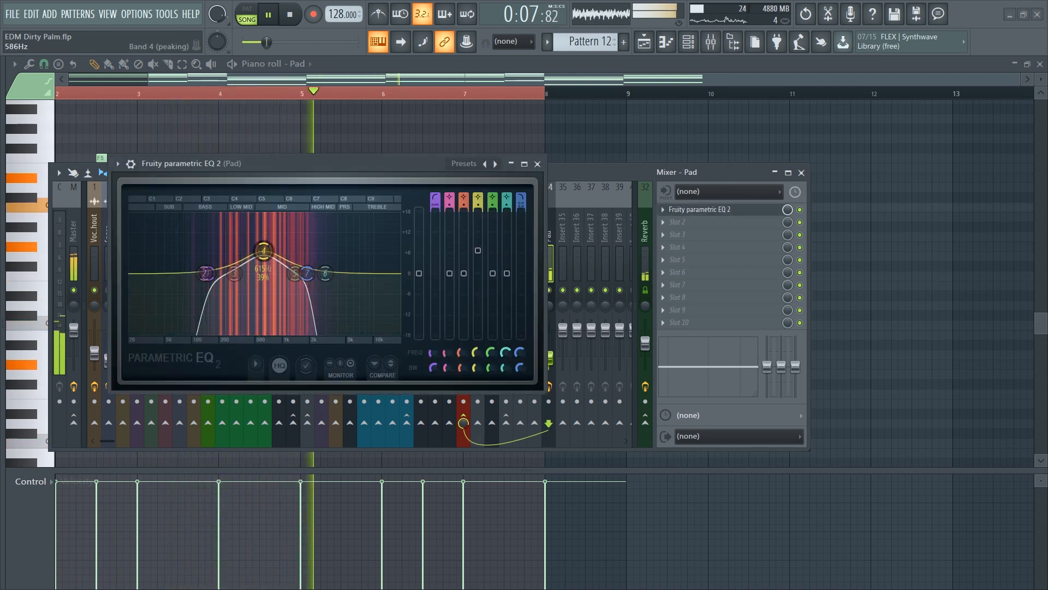
click(537, 164)
key(F9)
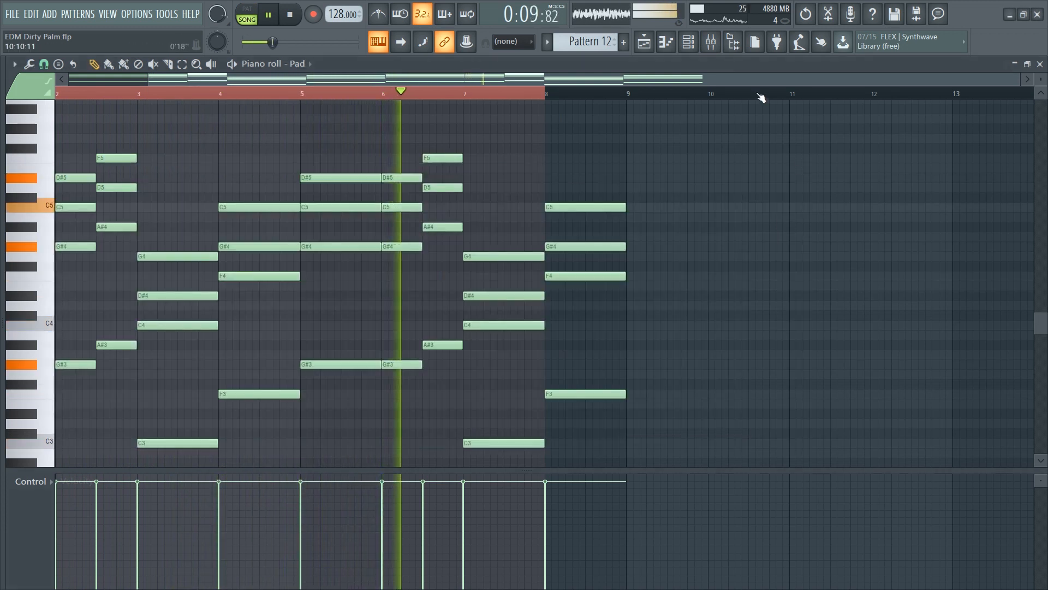
Step: Close the Pad piano roll, solo playlist Track 13 and audition the Pattern 8 chords from just before bar 8
key(space)
double_click(932, 96)
click(1040, 64)
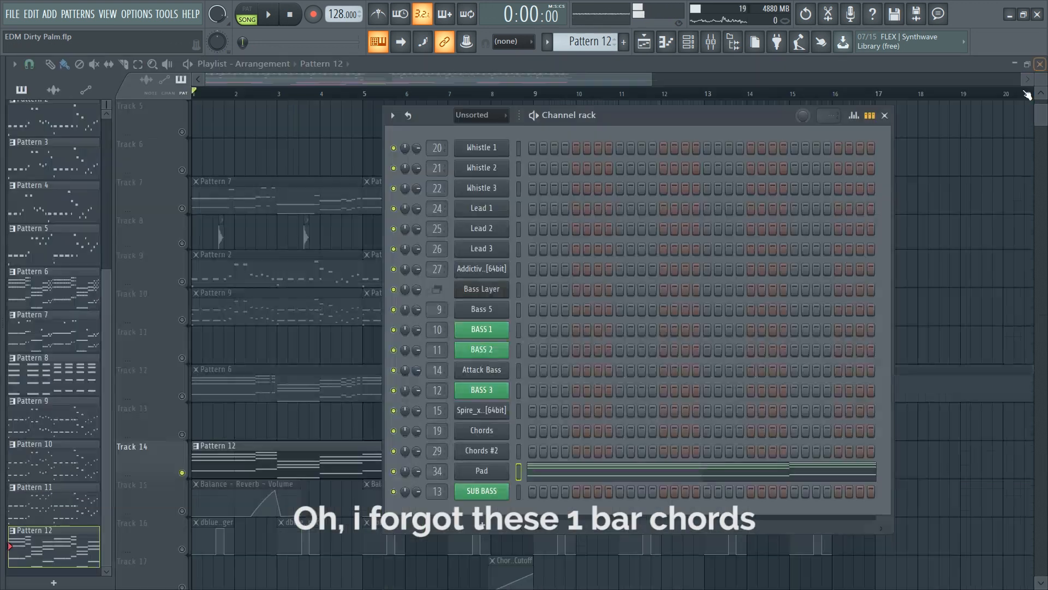
key(F6)
scroll(171, 507, down, 2)
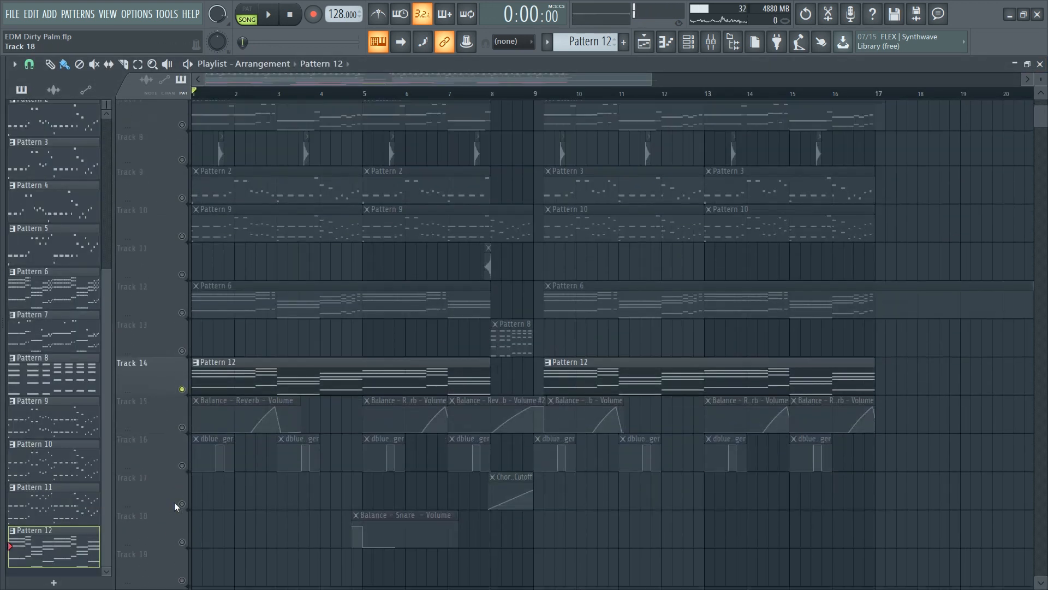
click(190, 352)
key(space)
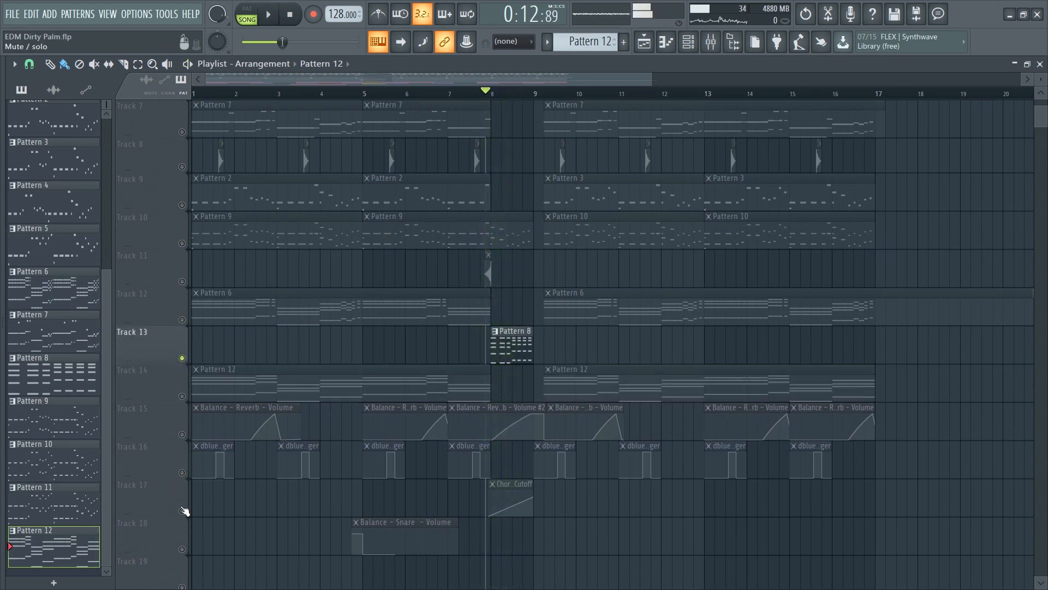
Step: Enable the cutoff automation on Track 17 and replay the Pattern 8 chords with it
click(182, 510)
key(space)
key(space)
Step: Turn all playlist tracks back on, play the Pattern 8 section in the full arrangement and open the mixer
right_click(183, 242)
right_click(184, 243)
key(space)
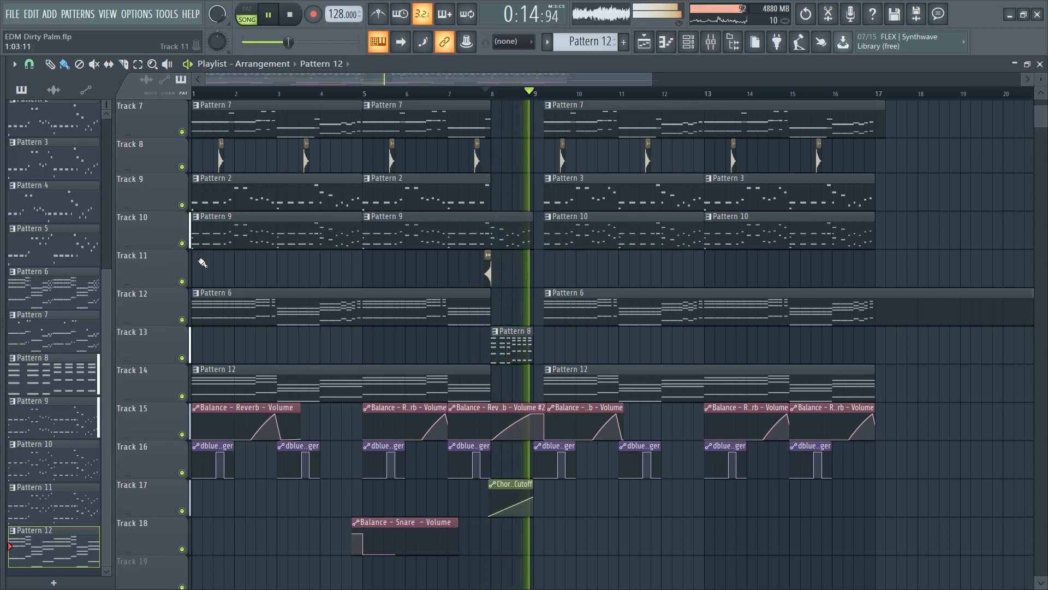
key(space)
key(F9)
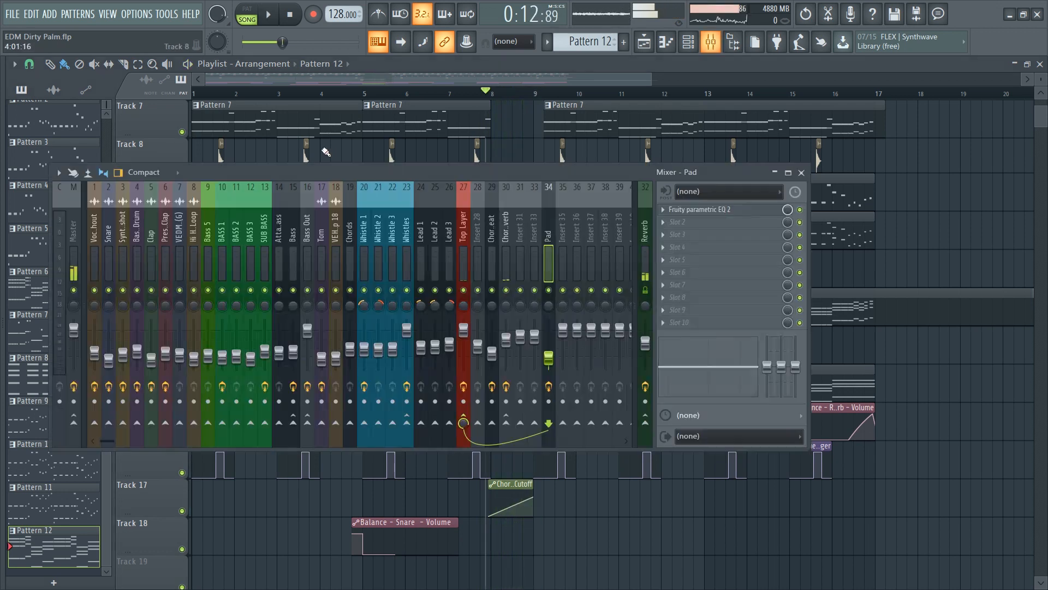
Step: Bypass the effects on the Master mixer track and play the full arrangement from the start
click(77, 234)
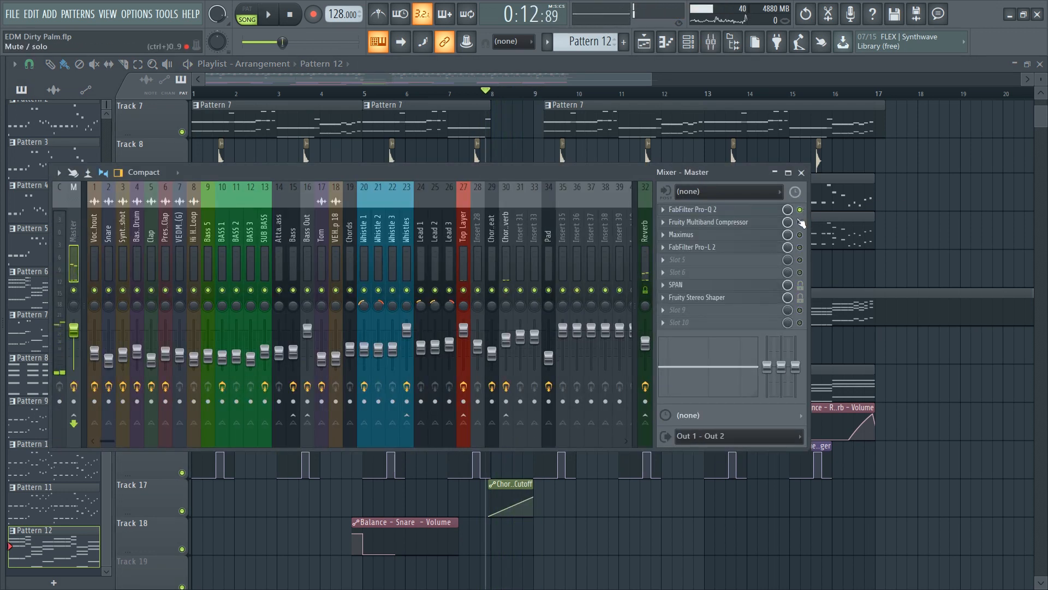
key(F9)
key(space)
key(Home)
scroll(288, 293, up, 1)
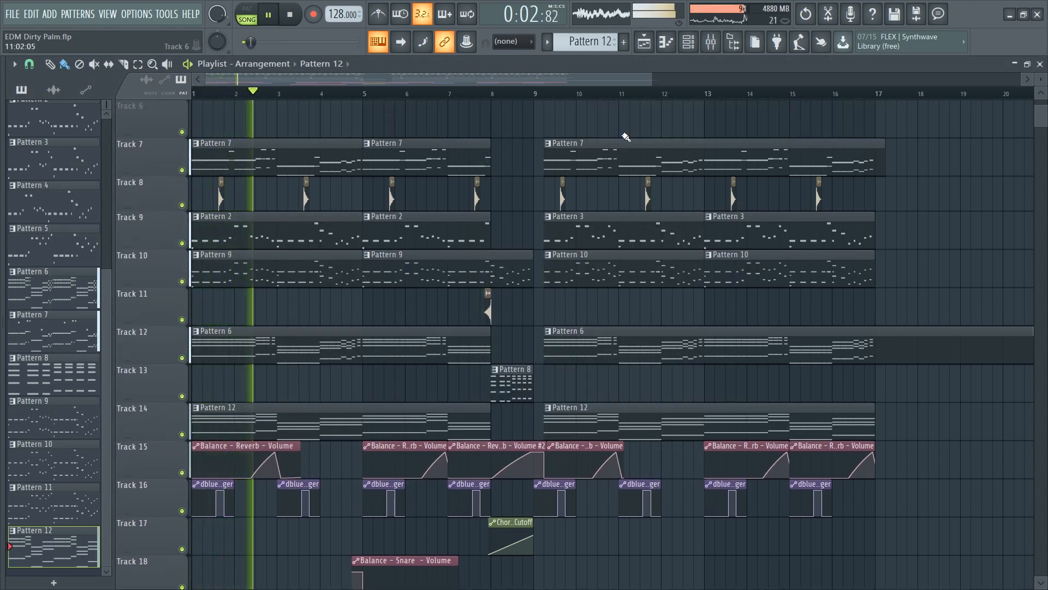
key(space)
Step: Place the EDM_Dirty Palm(No Master) audio clip at bar 1 of playlist Track 19
scroll(449, 332, down, 5)
scroll(462, 325, up, 1)
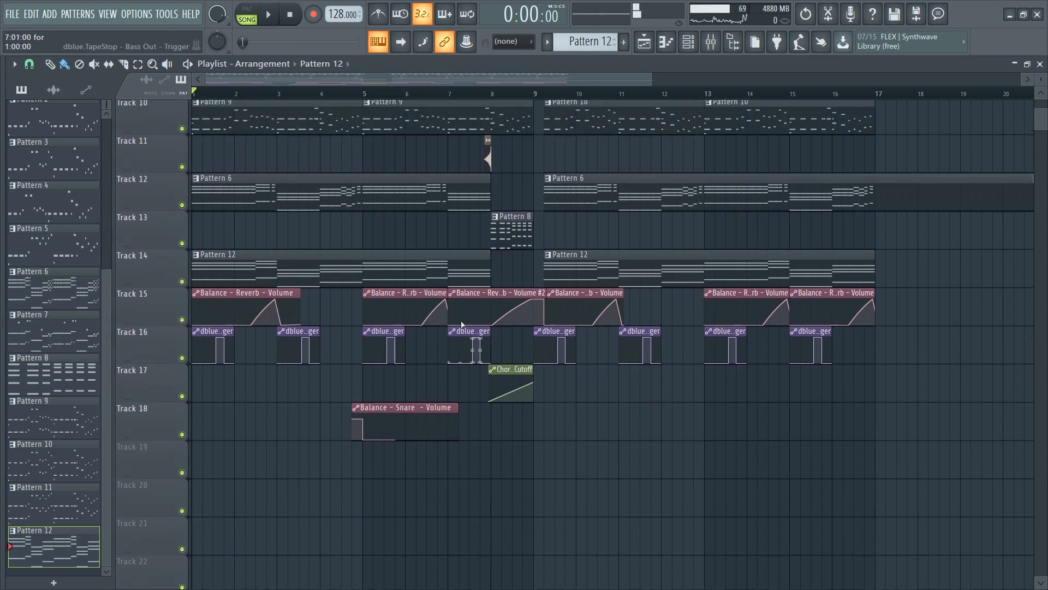
click(348, 64)
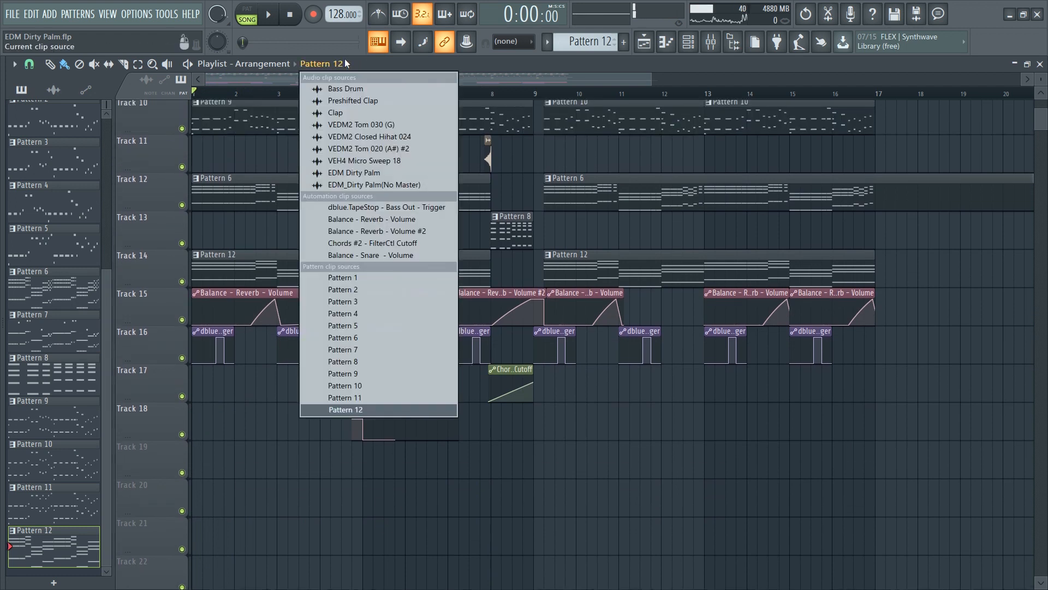
click(407, 185)
drag(46, 277, 174, 469)
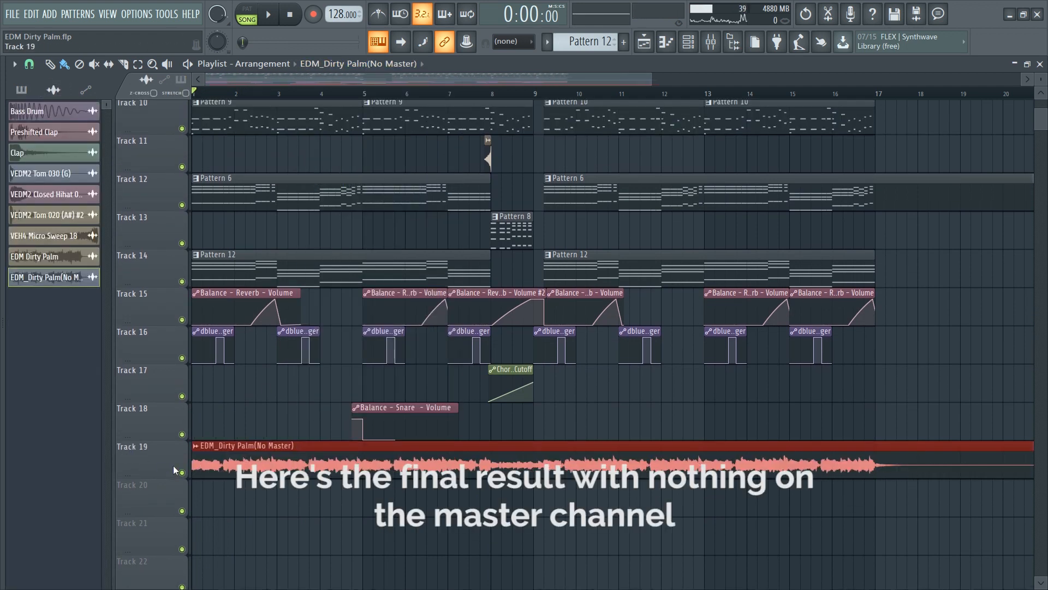
Step: Solo Track 19 and play the render made without master processing from the start
ctrl+click(182, 472)
key(space)
scroll(317, 498, up, 2)
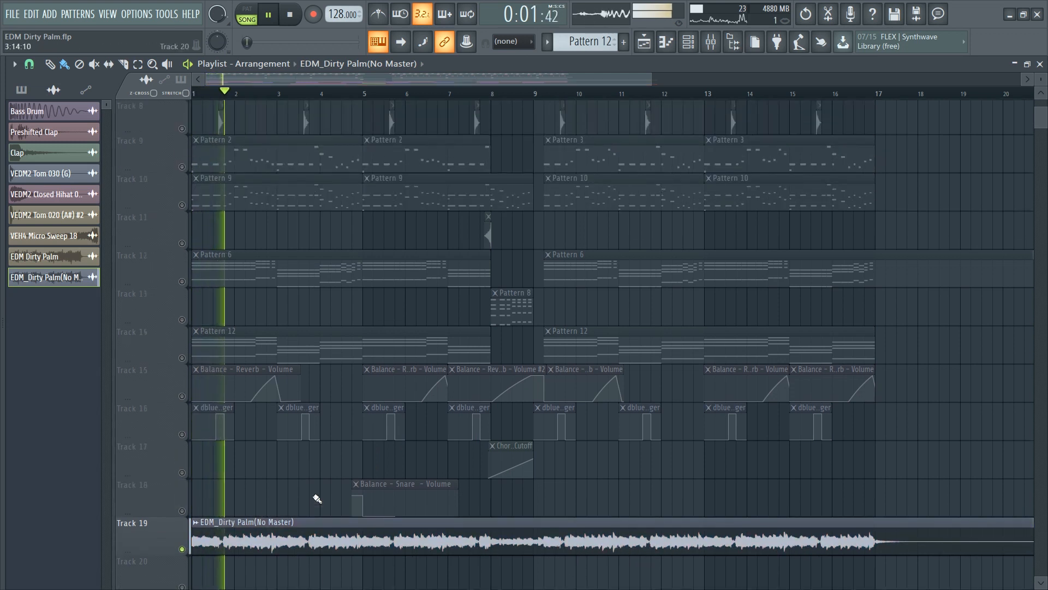
scroll(317, 499, down, 1)
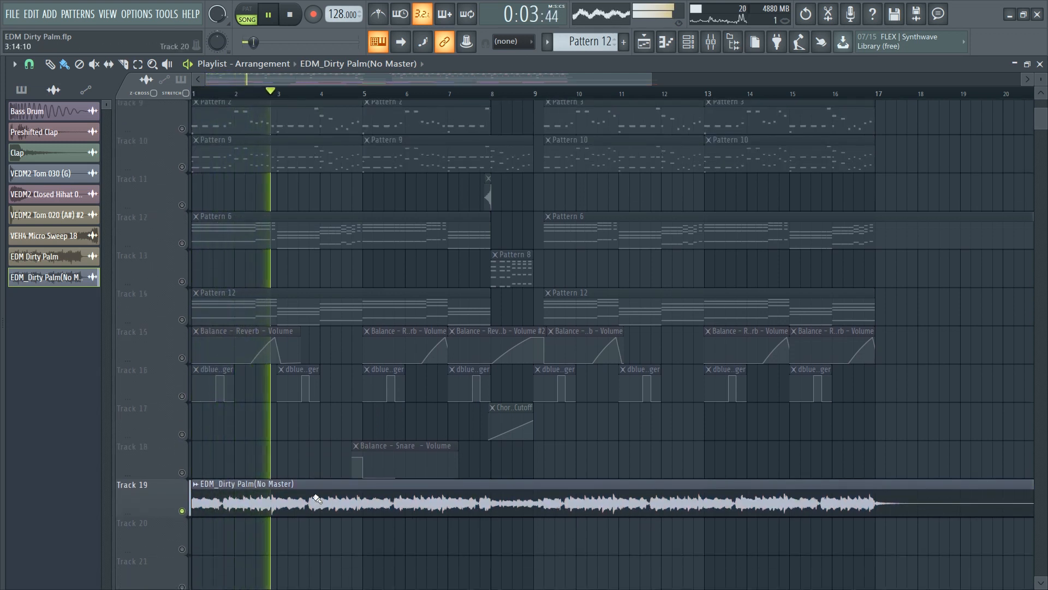
Step: Enable FabFilter Pro-Q 2 on the Master mixer track and examine its EQ curve during playback
key(F9)
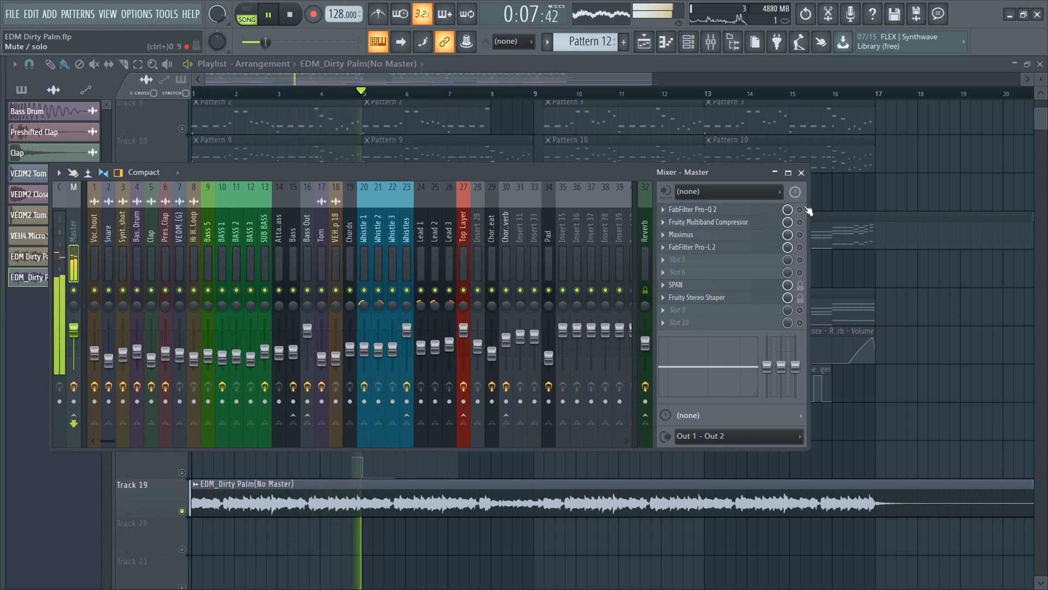
click(762, 213)
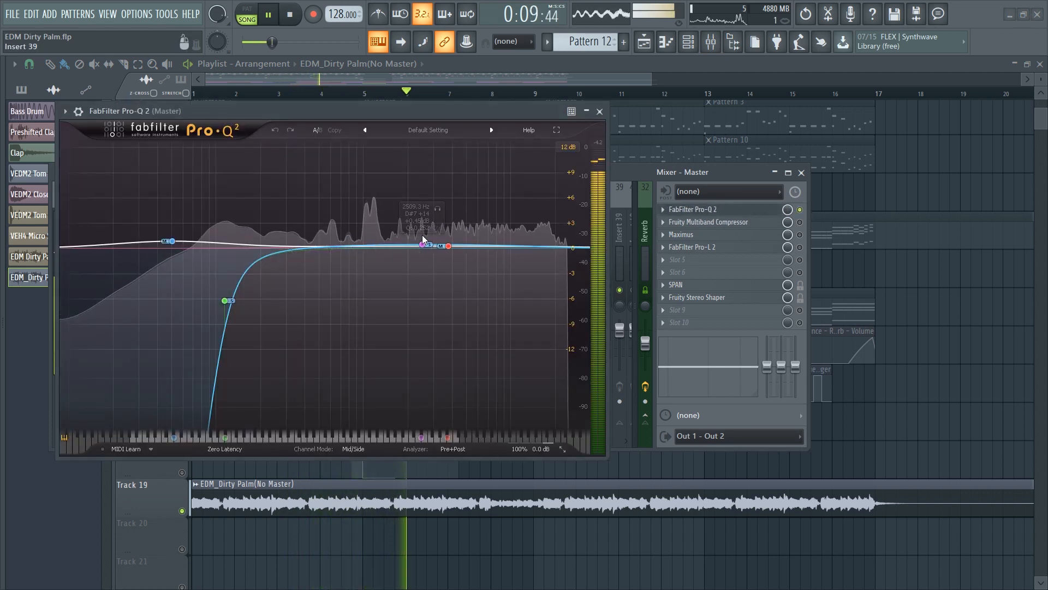
click(601, 112)
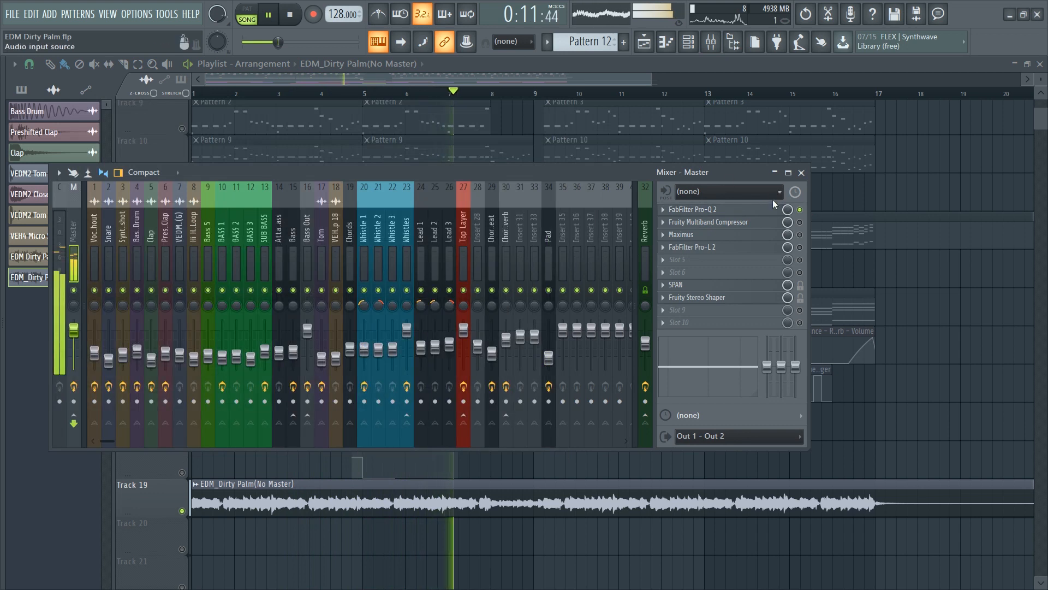
Step: Enable Fruity Multiband Compressor and Maximus on the Master track and examine their settings
click(736, 224)
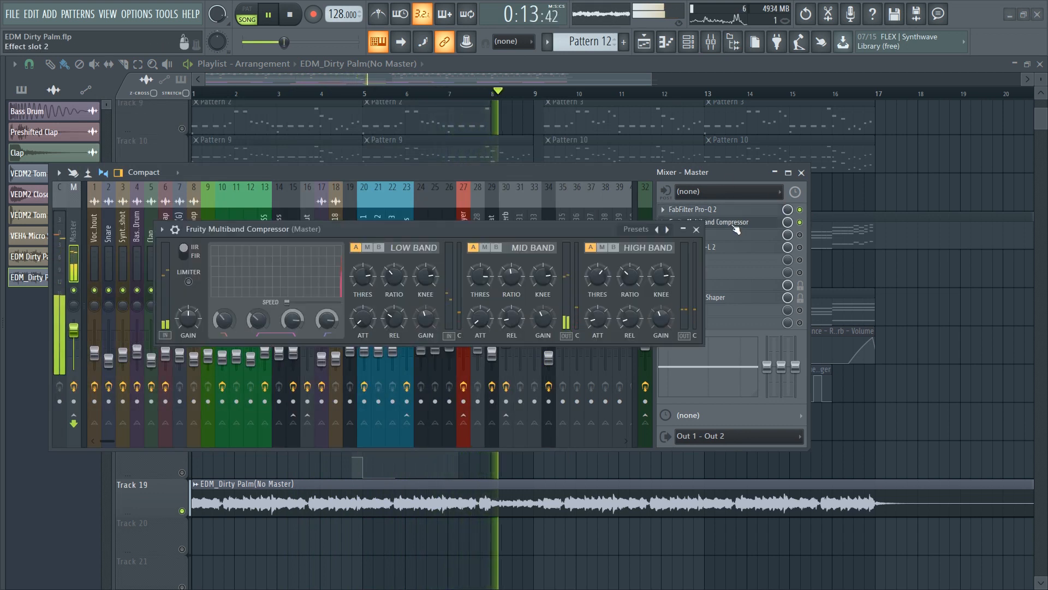
click(735, 224)
click(778, 238)
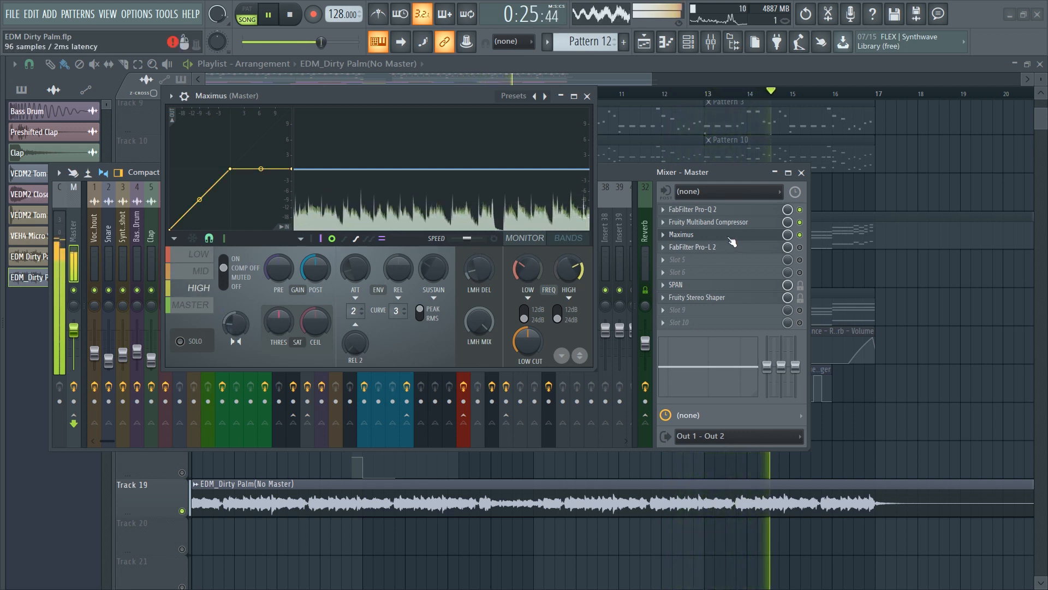
Step: Enable FabFilter Pro-L 2 on the Master track and examine its limiting while replaying Track 19 from the start
key(space)
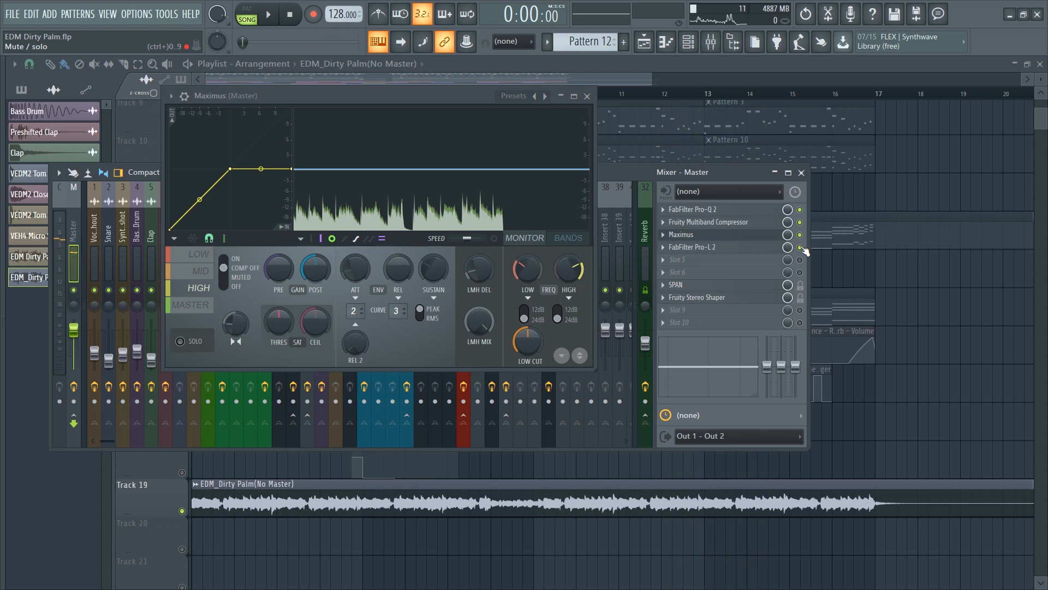
click(744, 246)
key(space)
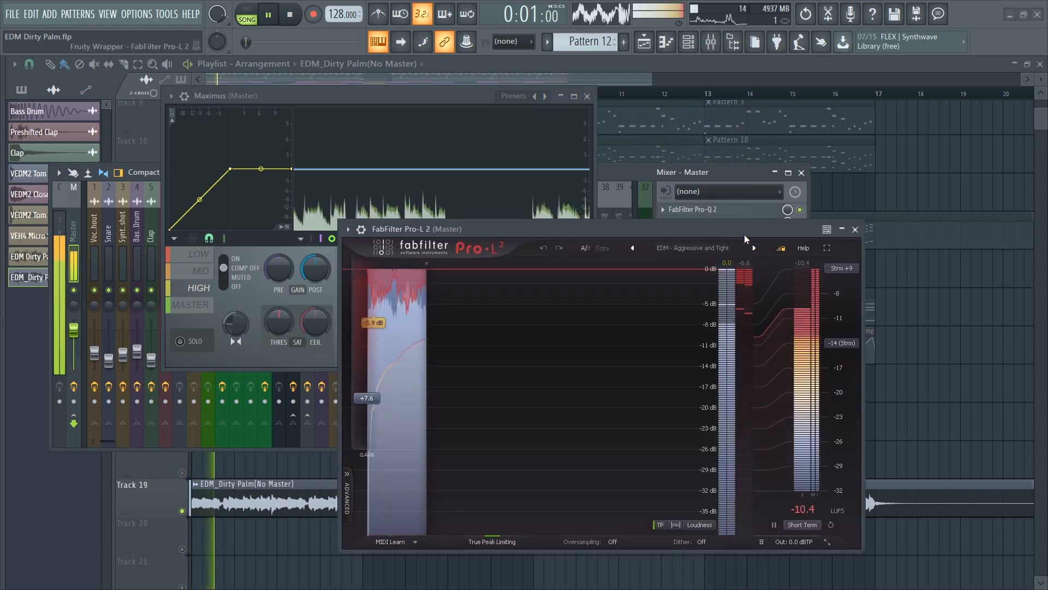
drag(744, 235, 471, 260)
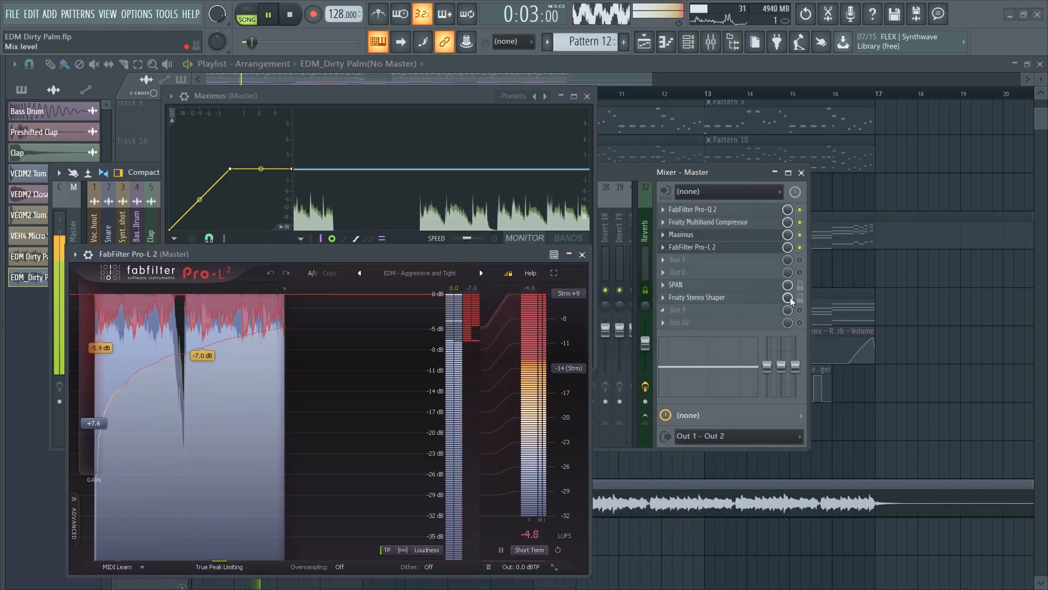
click(737, 289)
click(737, 289)
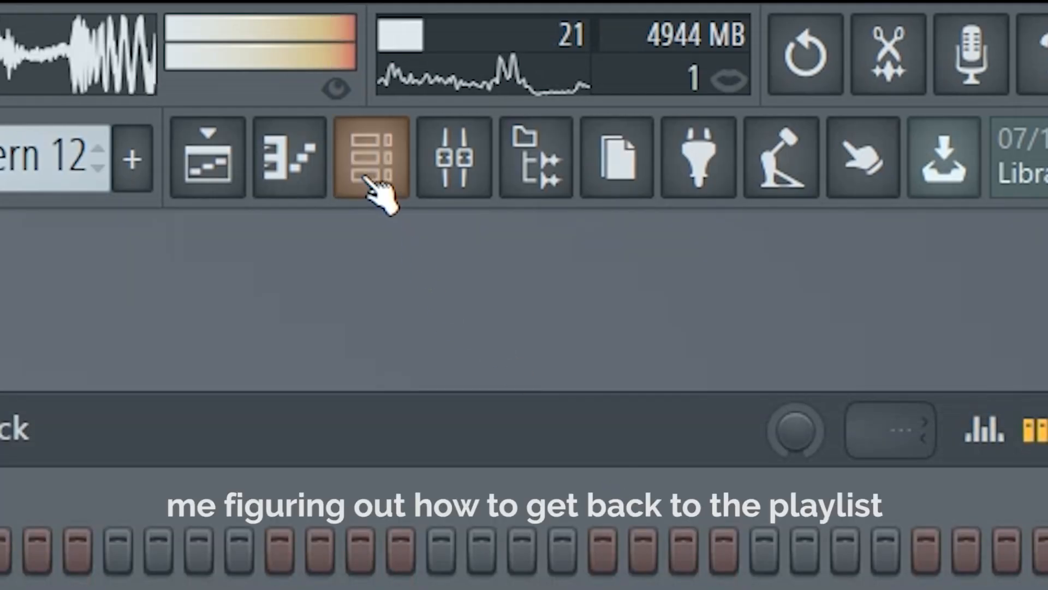
Step: Return to the playlist and keep listening to the soloed Track 19 render through the master chain
click(382, 171)
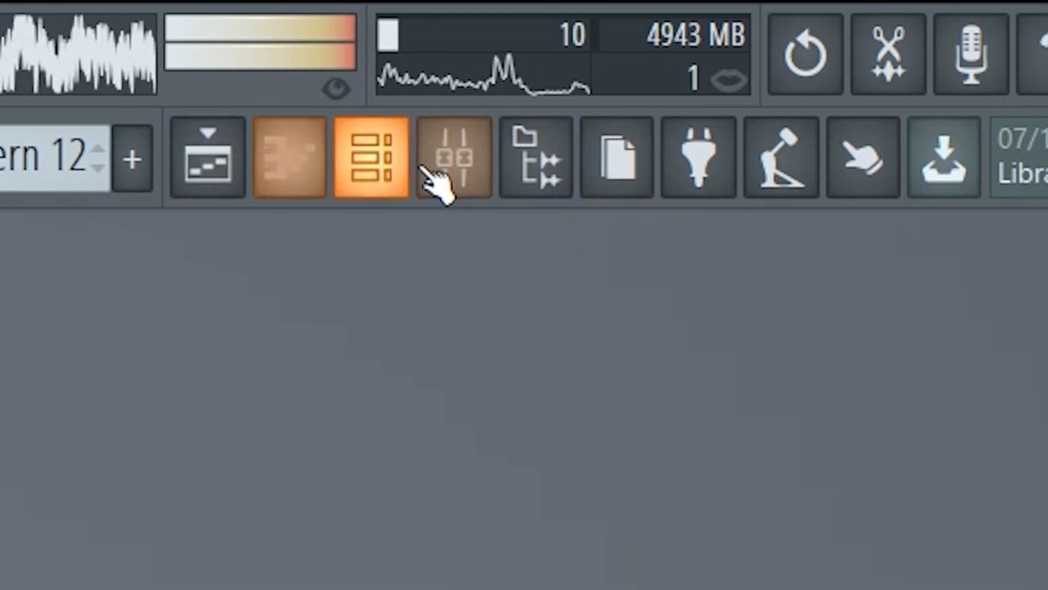
click(235, 168)
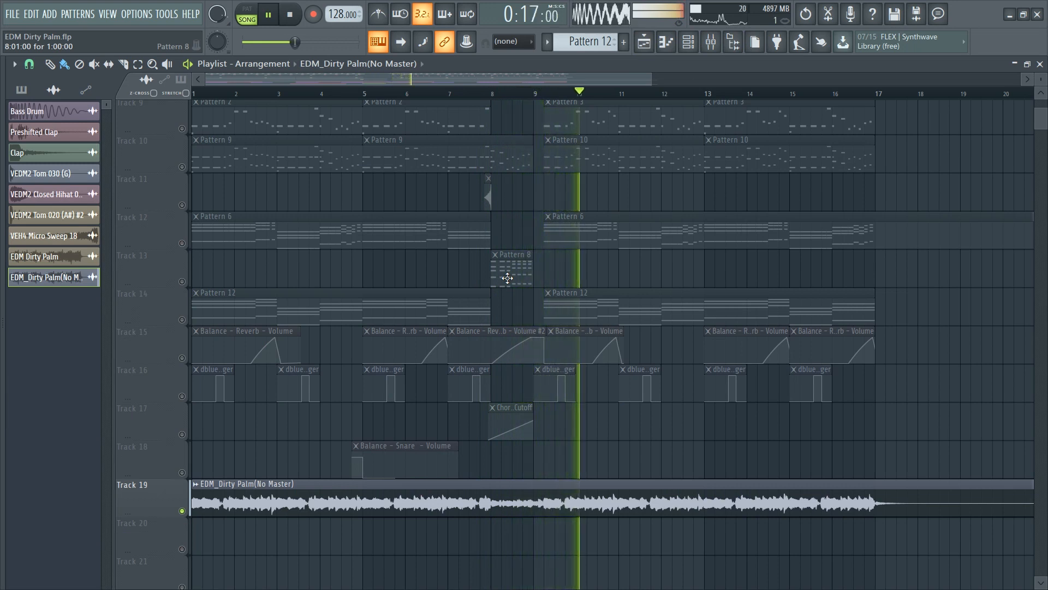
scroll(507, 278, up, 2)
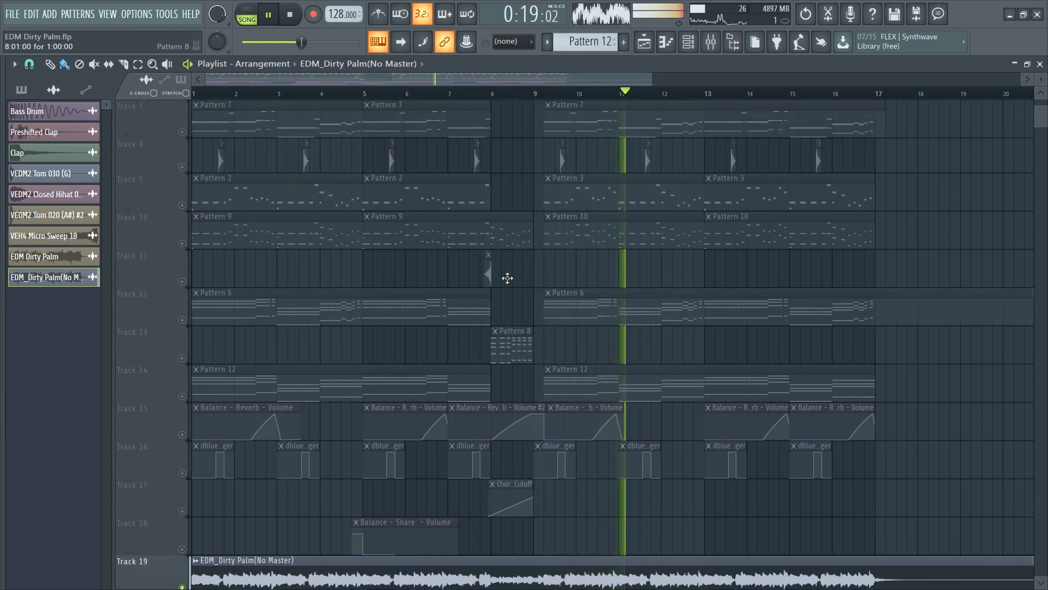